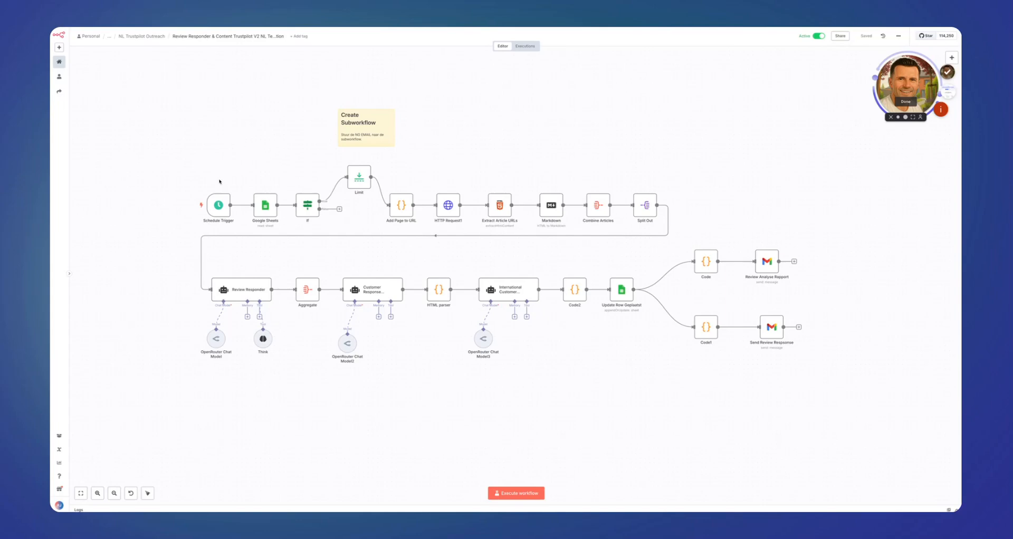
Check the Schedule Trigger node's interval settings and return to the canvas.
double_click(217, 206)
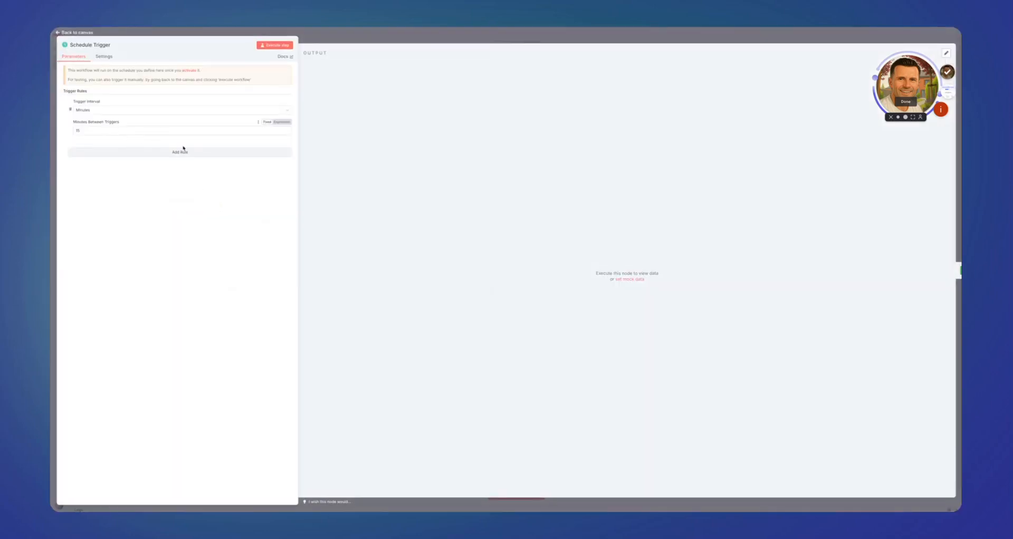
key("Escape")
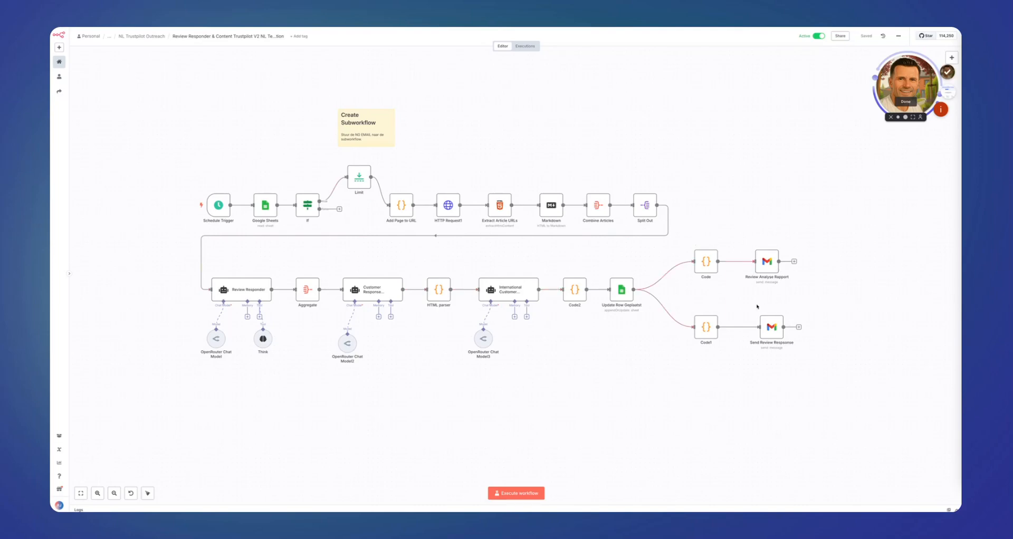
Align the Review Analyse Rapport node with the Send Review Response node and save the workflow.
left_click_drag(763, 259, 767, 257)
key("ctrl+s")
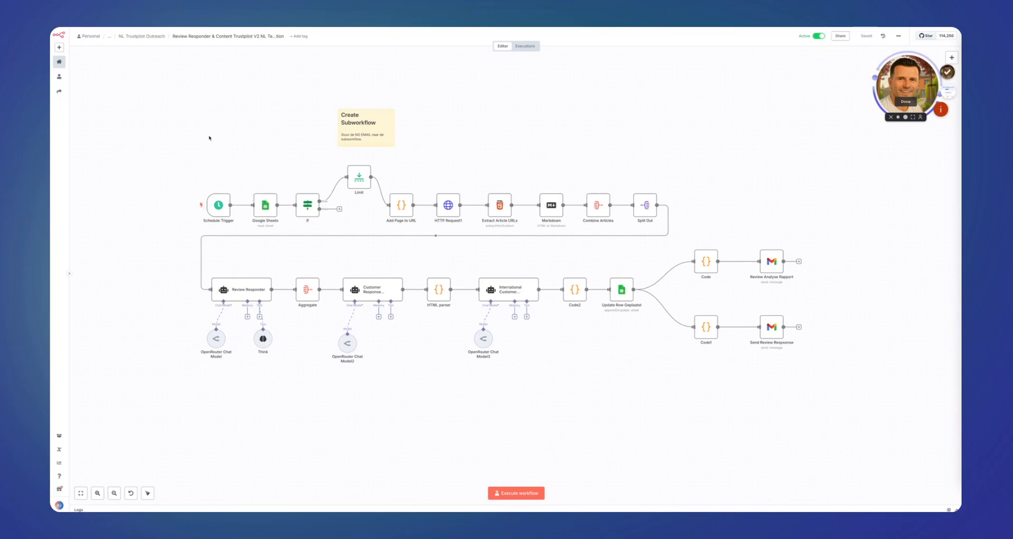
Review the Google Sheets node's settings and look through the Leads NL sheet of the Trustpilot Reviews spreadsheet.
double_click(266, 205)
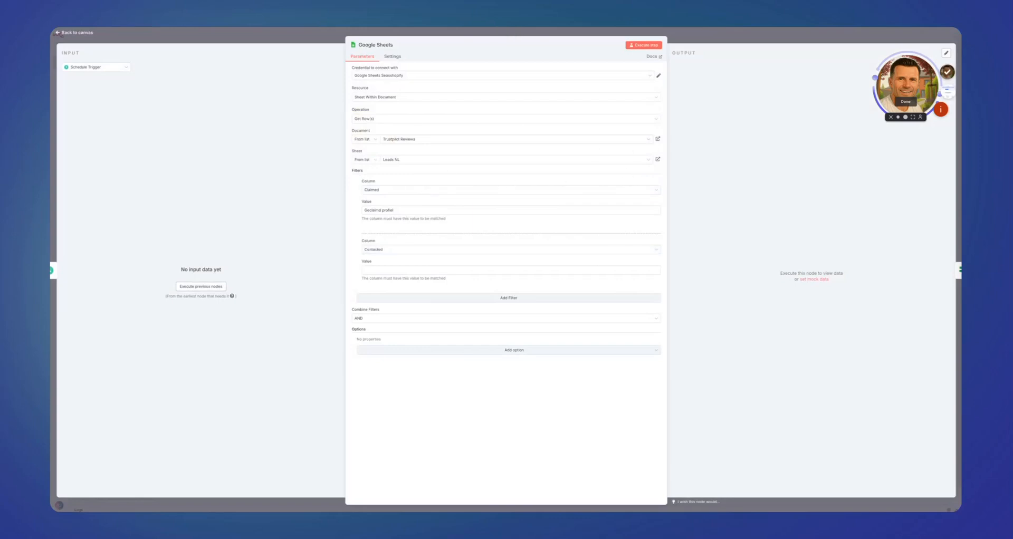
key("ctrl+Tab")
scroll(842, 115, "down", 20)
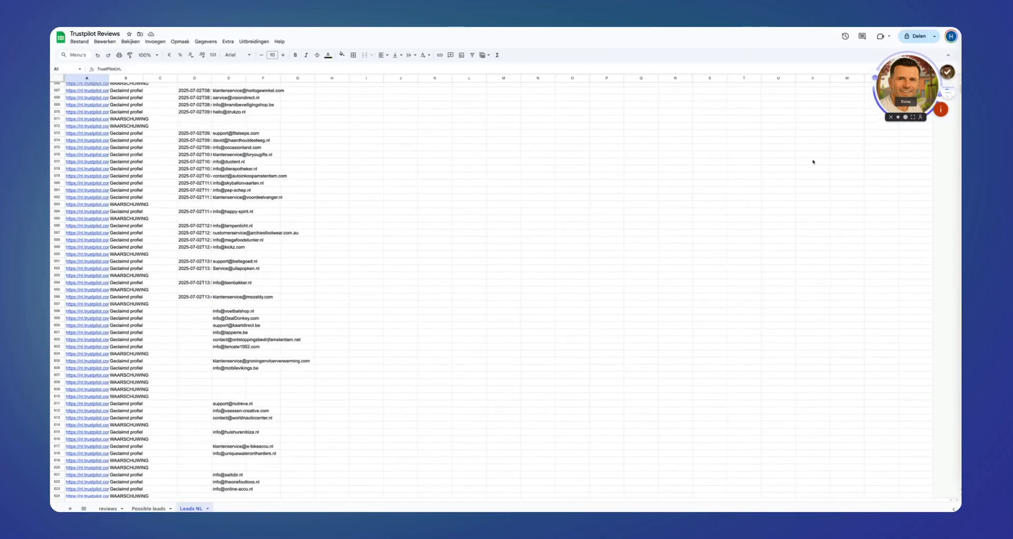
scroll(265, 302, "down", 20)
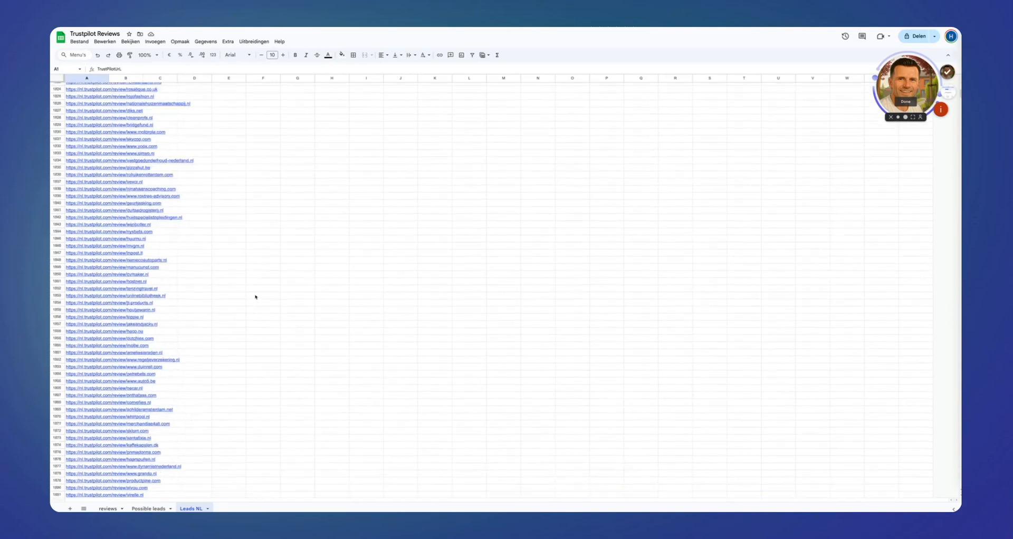
scroll(259, 296, "up", 20)
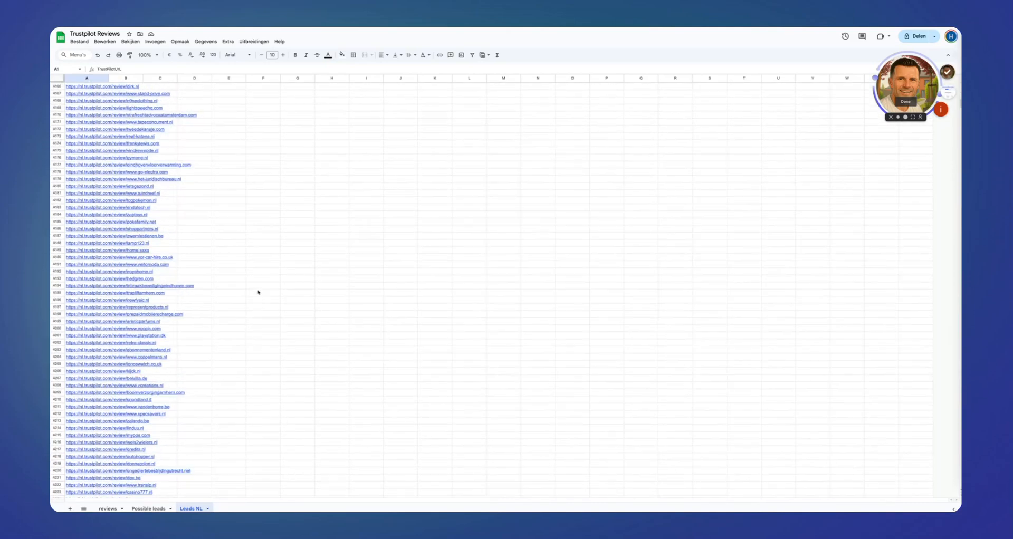
scroll(243, 275, "up", 20)
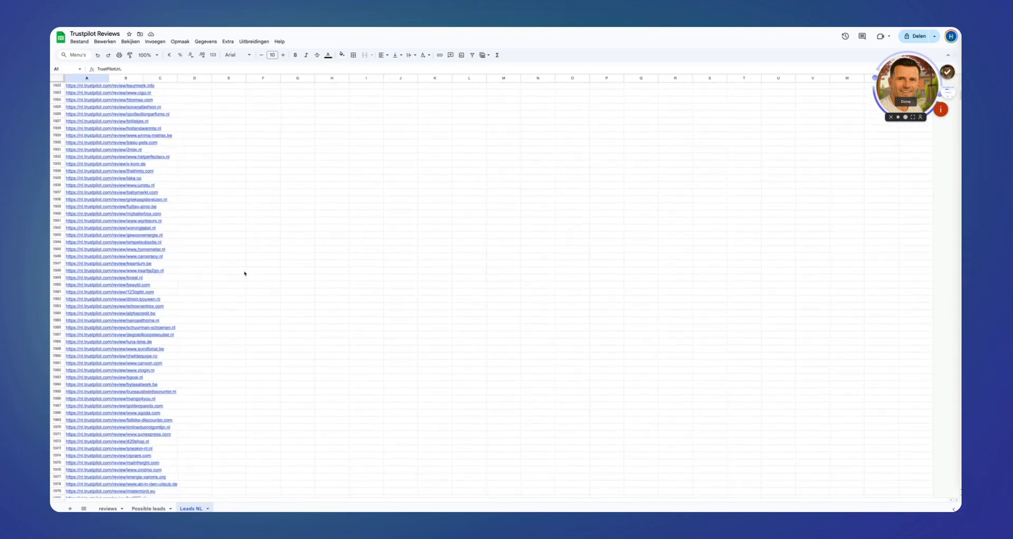
scroll(239, 255, "up", 20)
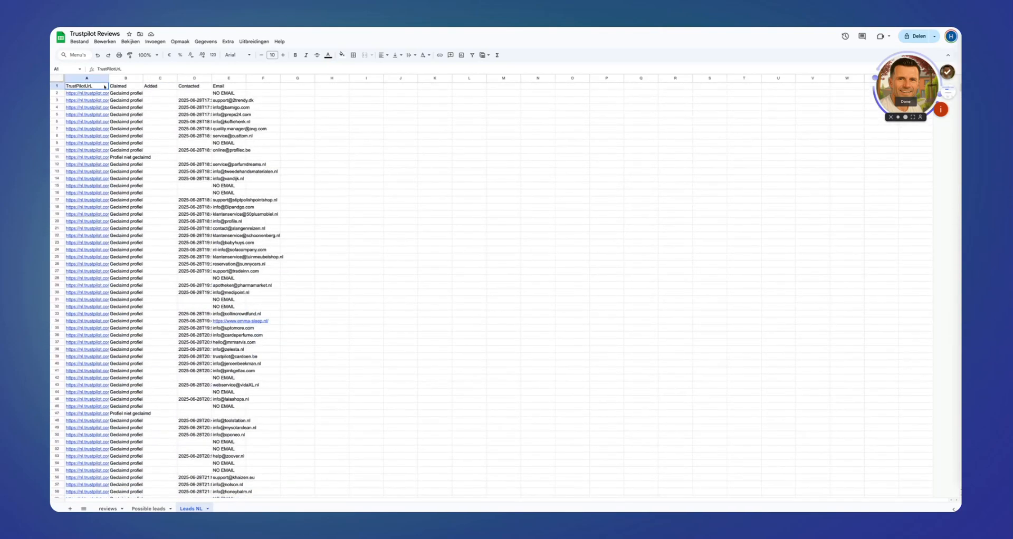
View the Trustpilot page linked in the first lead row, then return to the spreadsheet.
left_click(97, 94)
left_click(101, 100)
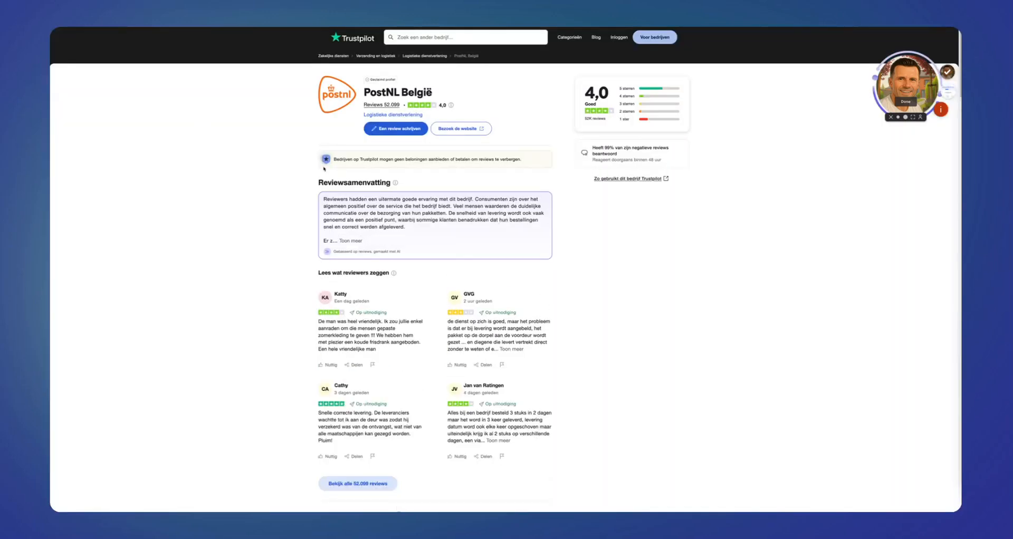
scroll(275, 226, "down", 8)
scroll(273, 226, "down", 7)
scroll(417, 203, "down", 10)
key("ctrl+w")
Examine the Claimed, Added, Contacted and Email columns for the first lead in the Leads NL sheet.
left_click(129, 87)
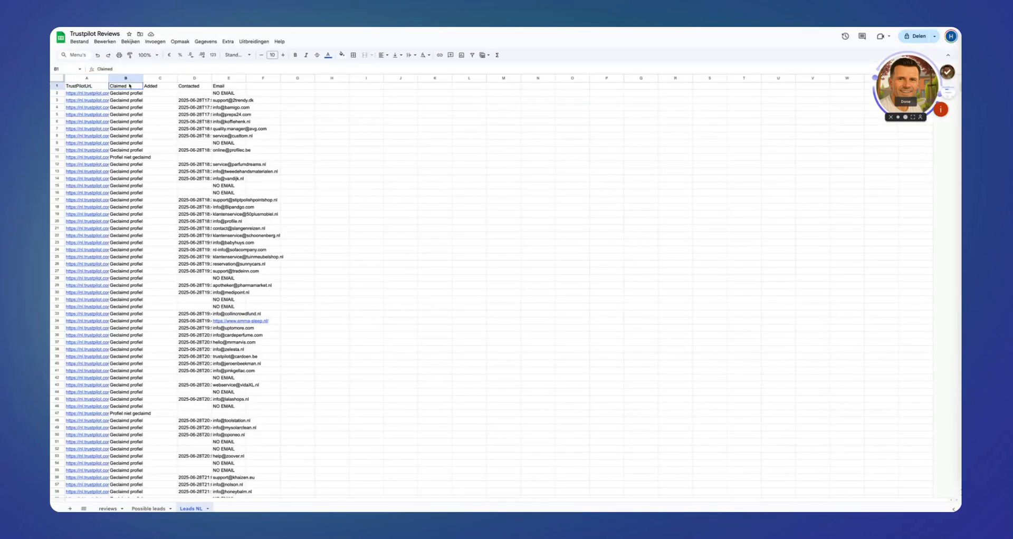
left_click(168, 94)
left_click(198, 94)
left_click(224, 95)
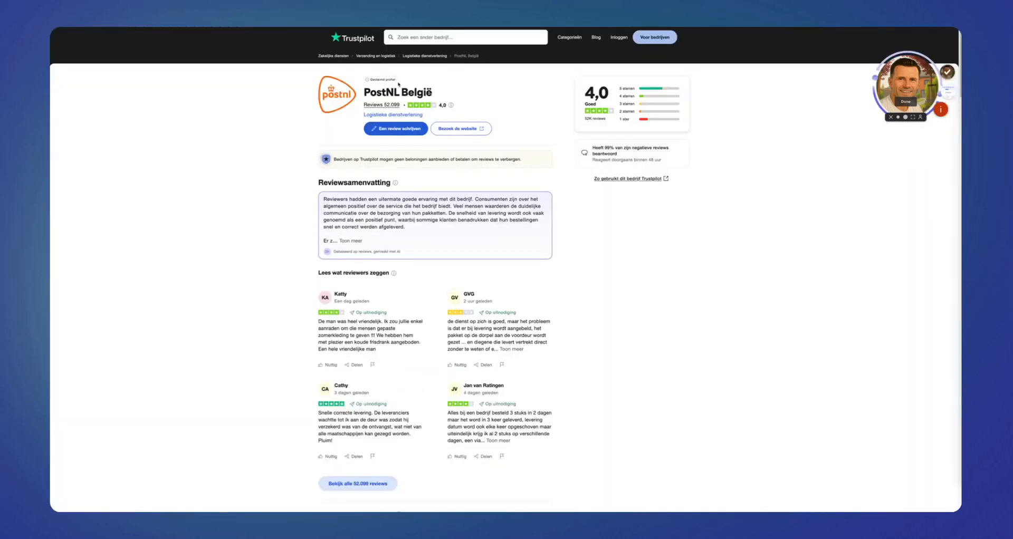
Examine the PostNL België Trustpilot page for its claimed-profile label, subscription status, contact details and customer reviews.
left_click(380, 80)
mouse_move(397, 82)
scroll(390, 282, "down", 5)
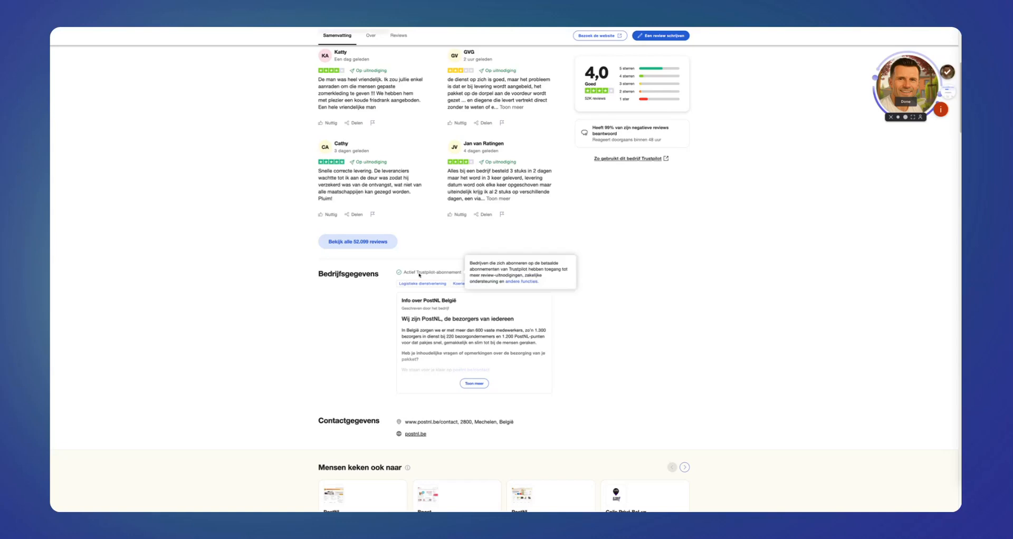
scroll(305, 286, "down", 2)
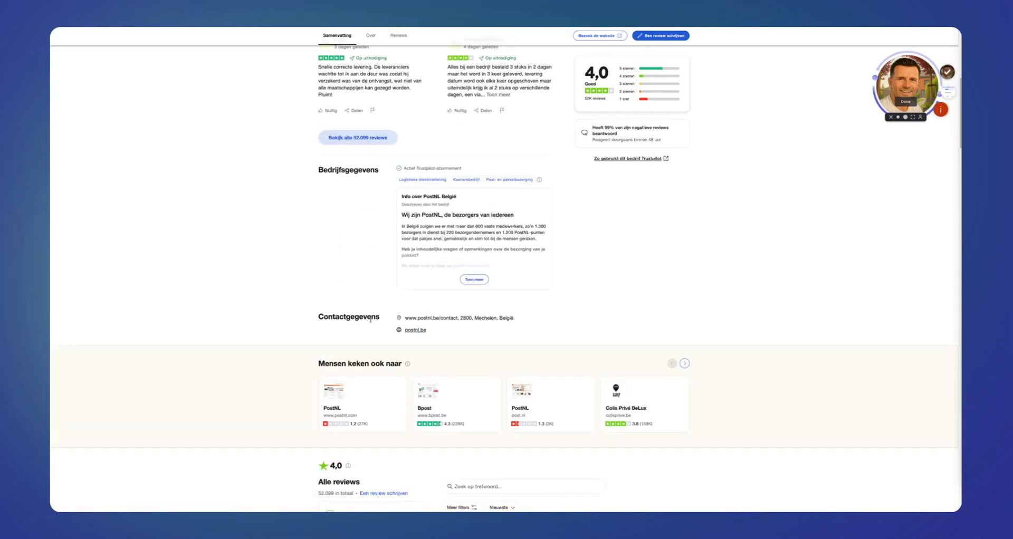
left_click_drag(326, 319, 475, 339)
left_click(539, 334)
scroll(420, 327, "down", 15)
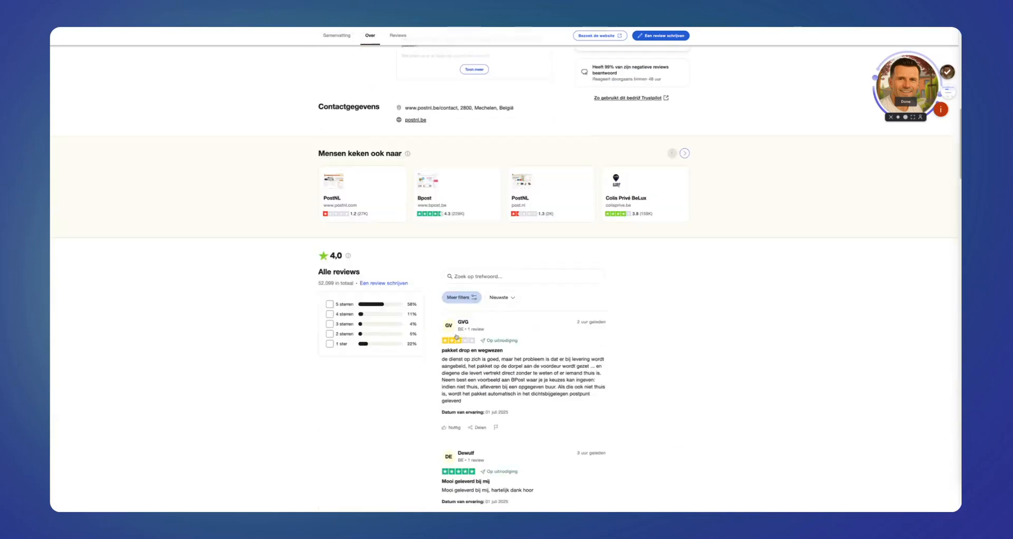
scroll(509, 316, "down", 15)
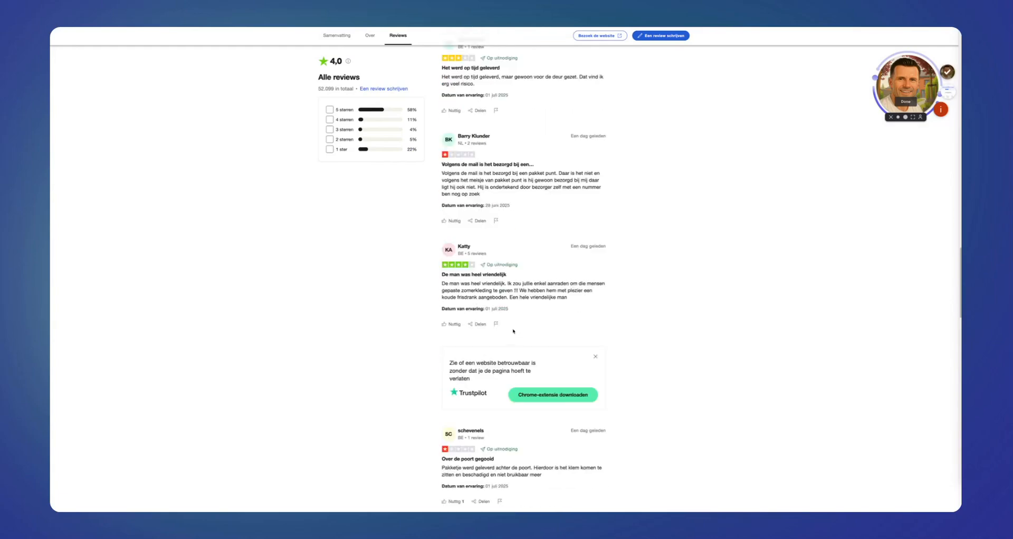
scroll(508, 339, "down", 10)
scroll(438, 309, "up", 5)
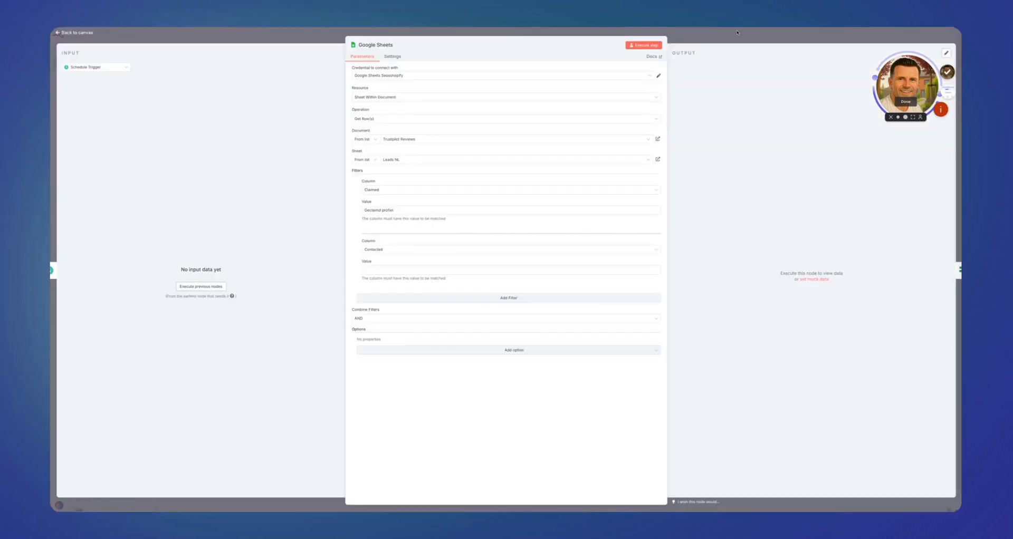
Close the Google Sheets node, glance at the lead sheet, and inspect the If node's email condition.
key("Escape")
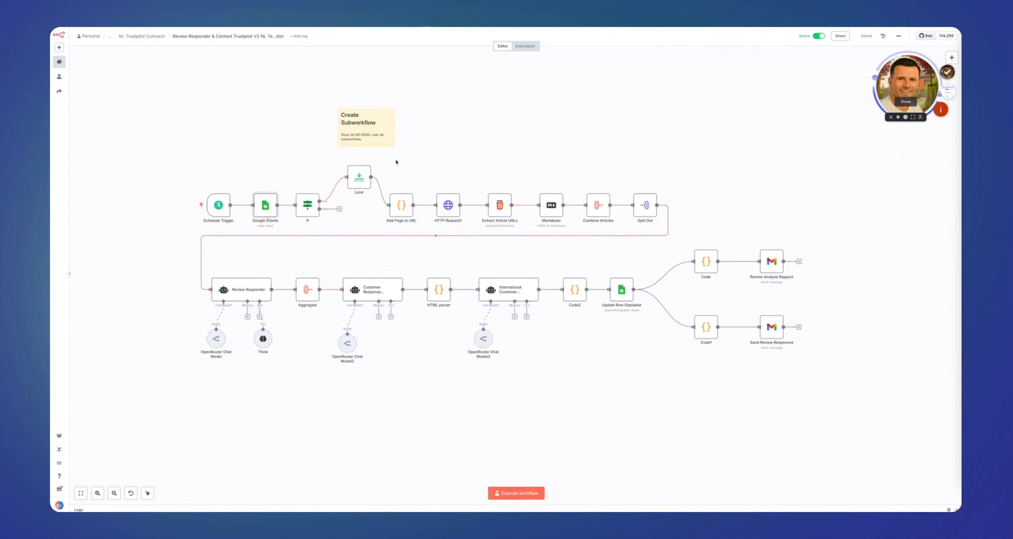
left_click(203, 29)
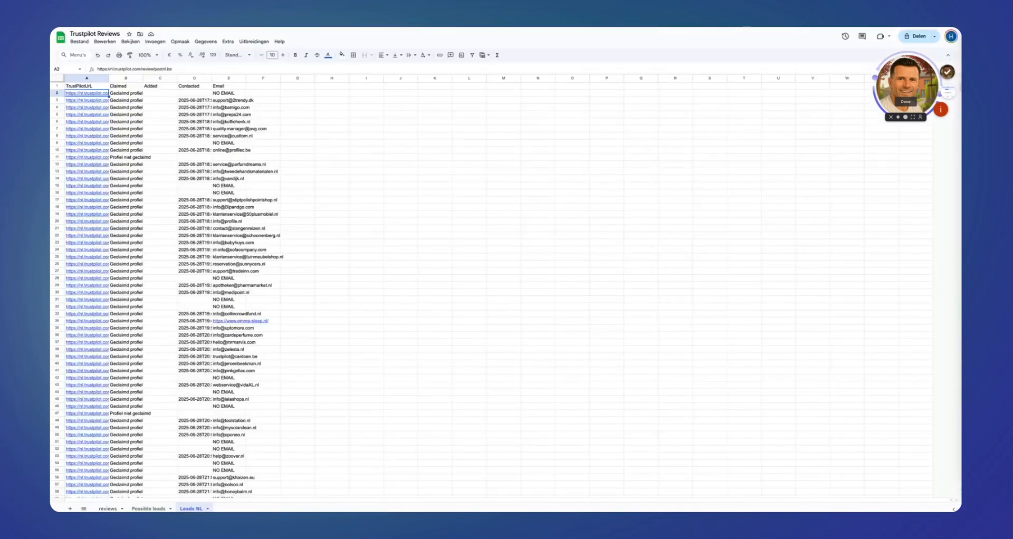
left_click(387, 28)
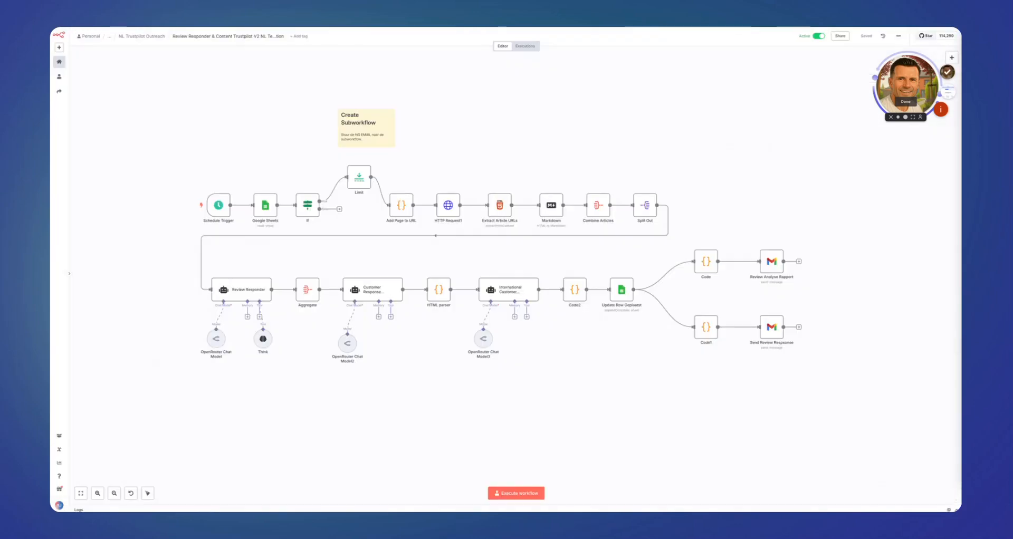
double_click(309, 206)
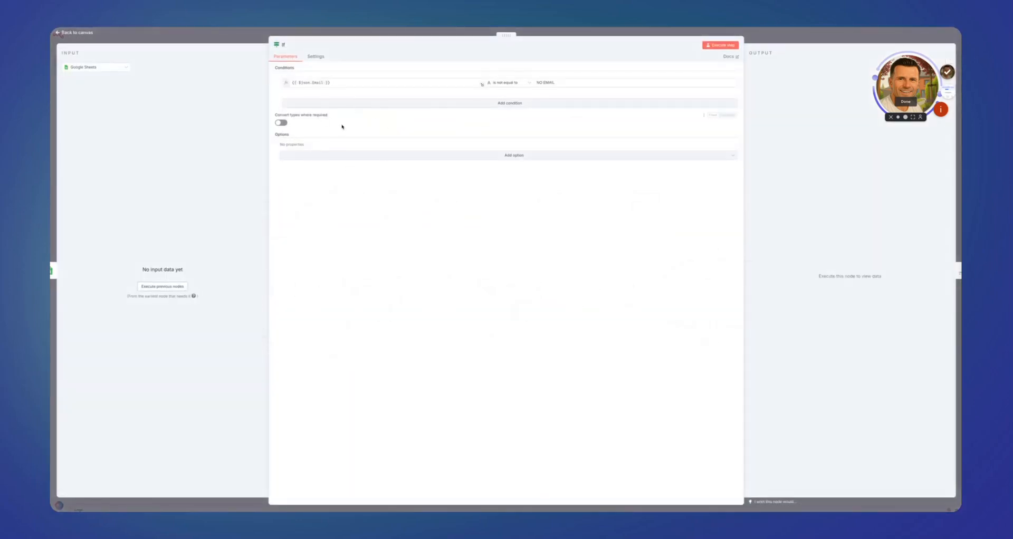
key("Escape")
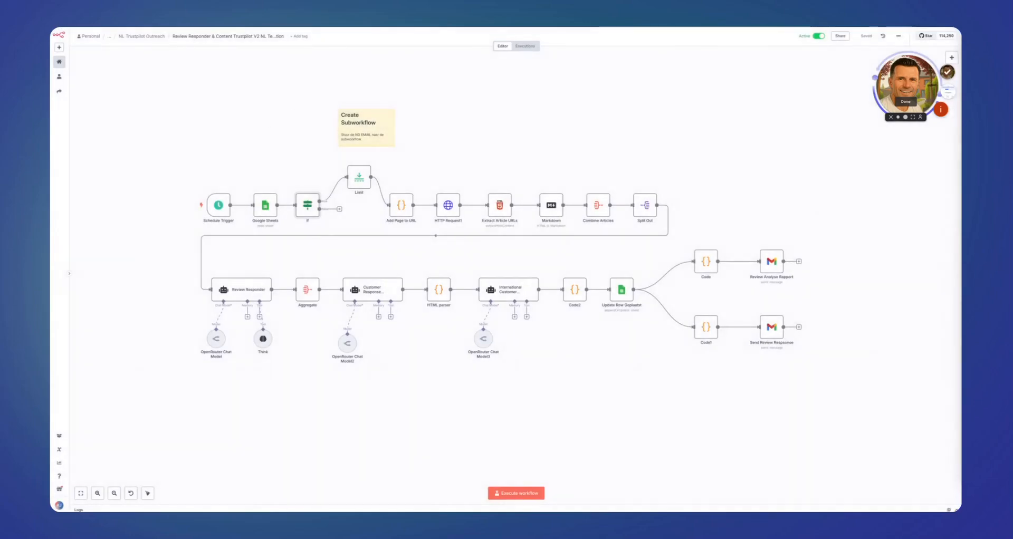
Switch to the executed workflow and inspect the Google Sheets node's filters, input and output data.
mouse_move(217, 216)
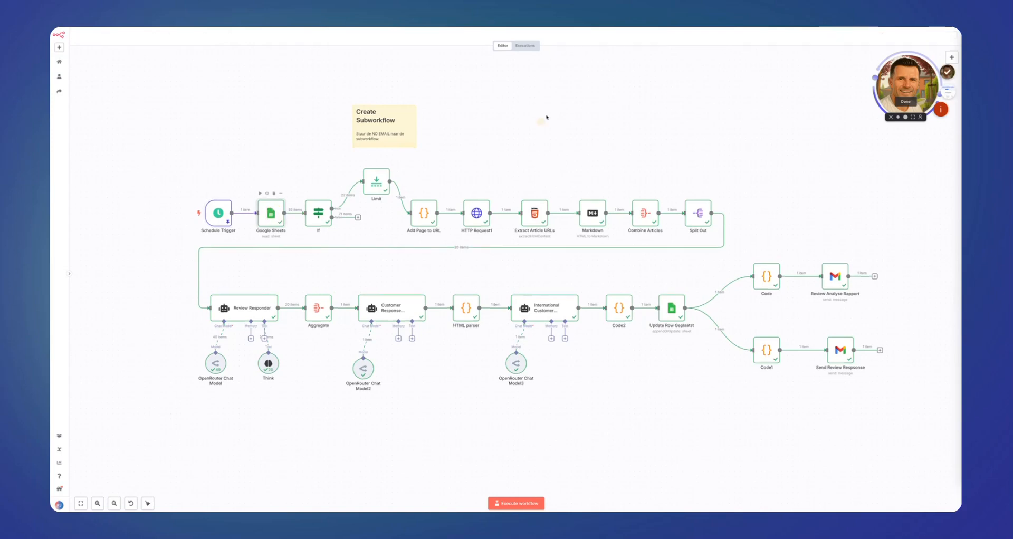
key("Return")
key("Escape")
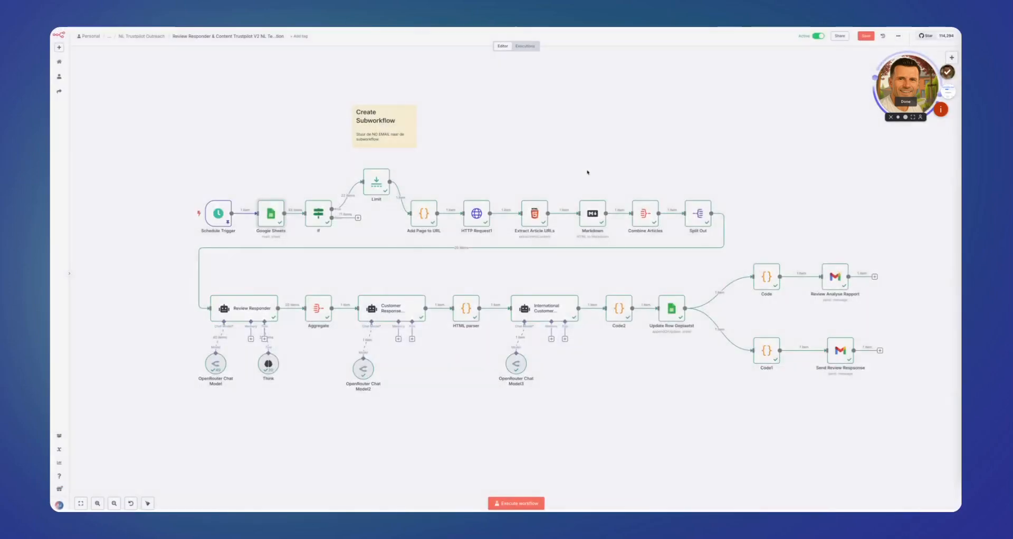
key("Right")
key("Return")
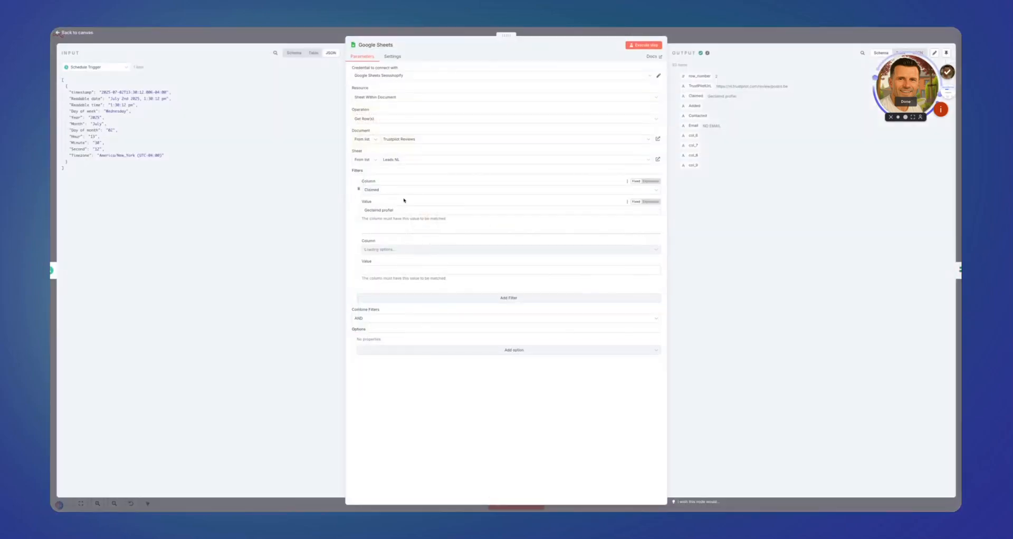
key("Escape")
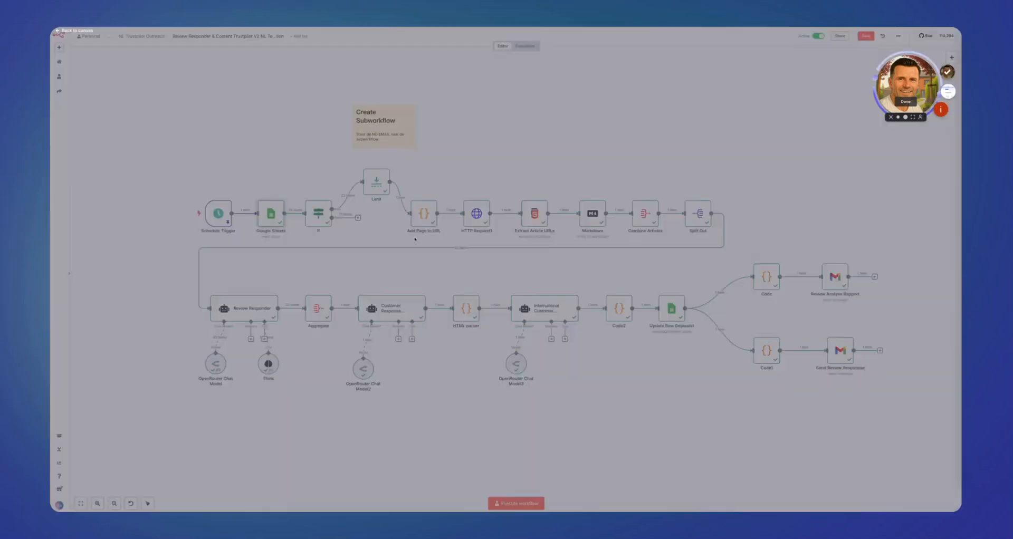
Inspect the executed If node's True Branch output and the Limit node's settings and output.
double_click(320, 217)
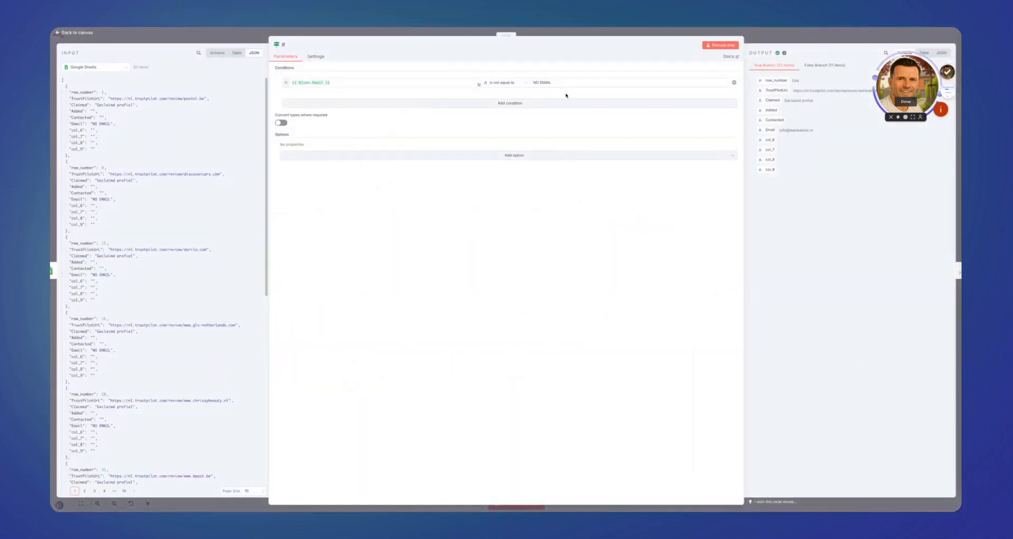
left_click_drag(814, 131, 778, 131)
key("Escape")
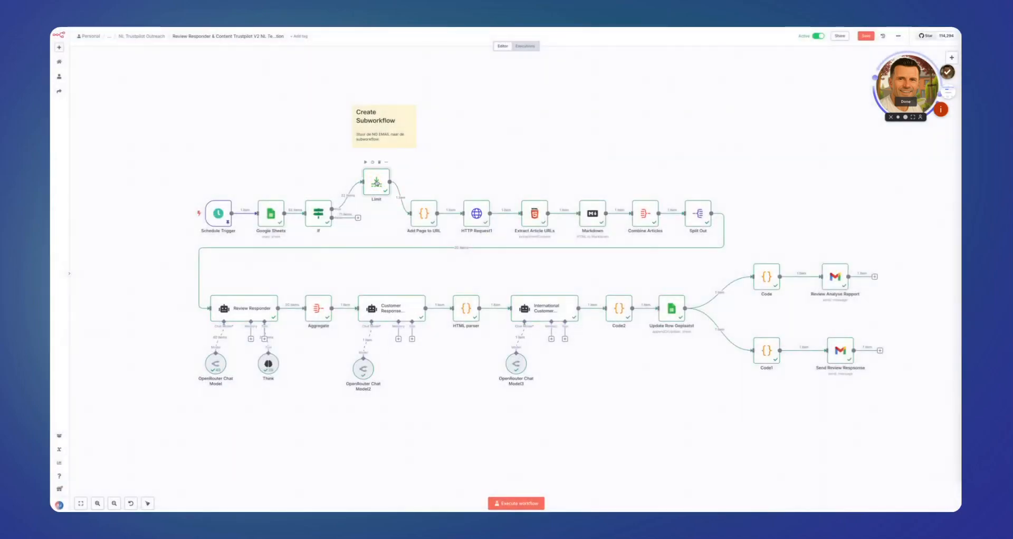
double_click(376, 182)
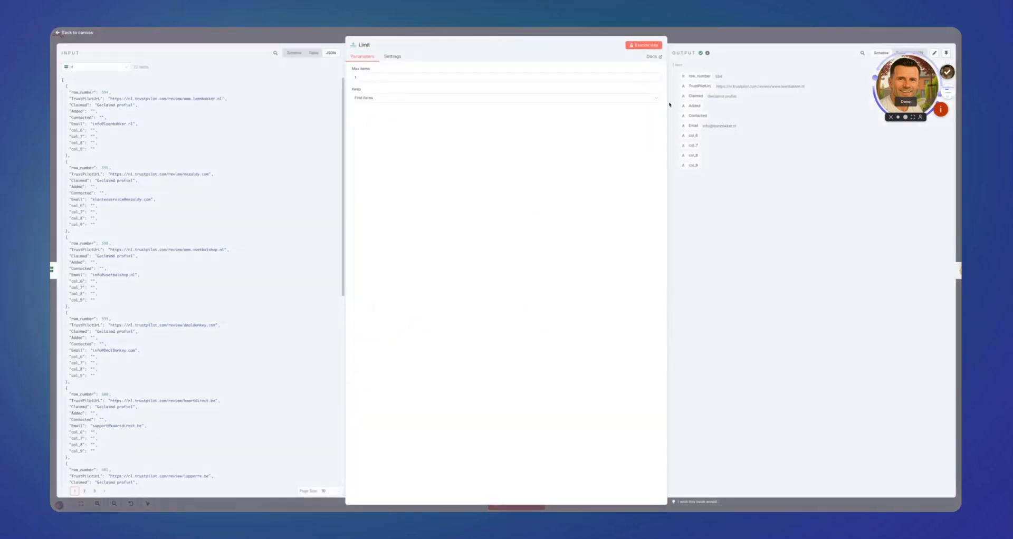
key("Escape")
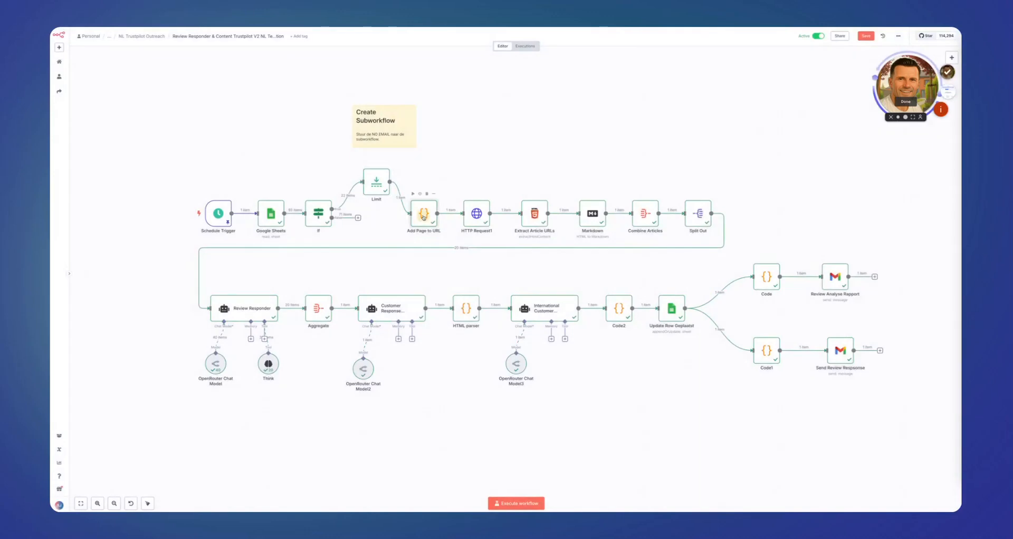
Inspect the Add Page to URL node's JavaScript, particularly the pageNumber constant, and its output.
double_click(423, 215)
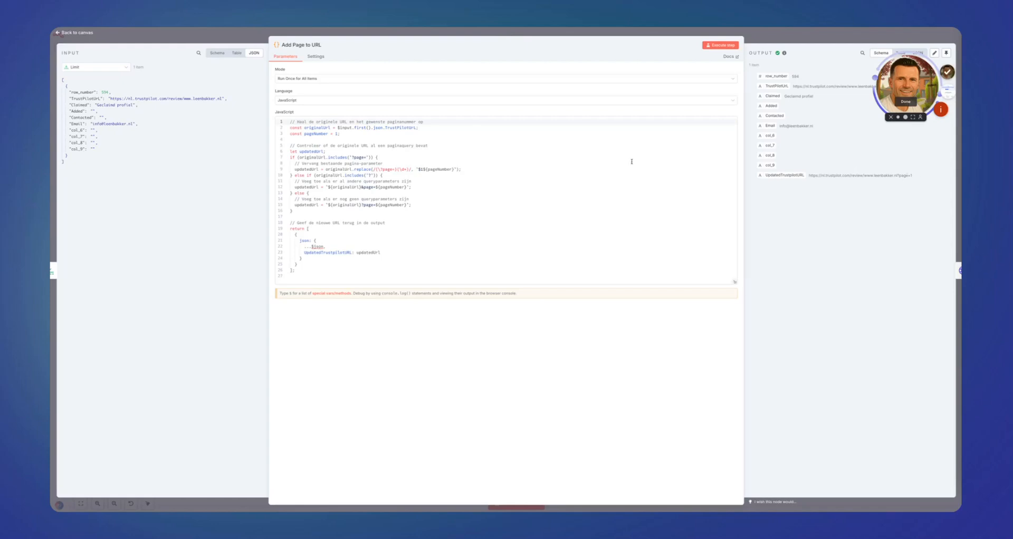
left_click(337, 133)
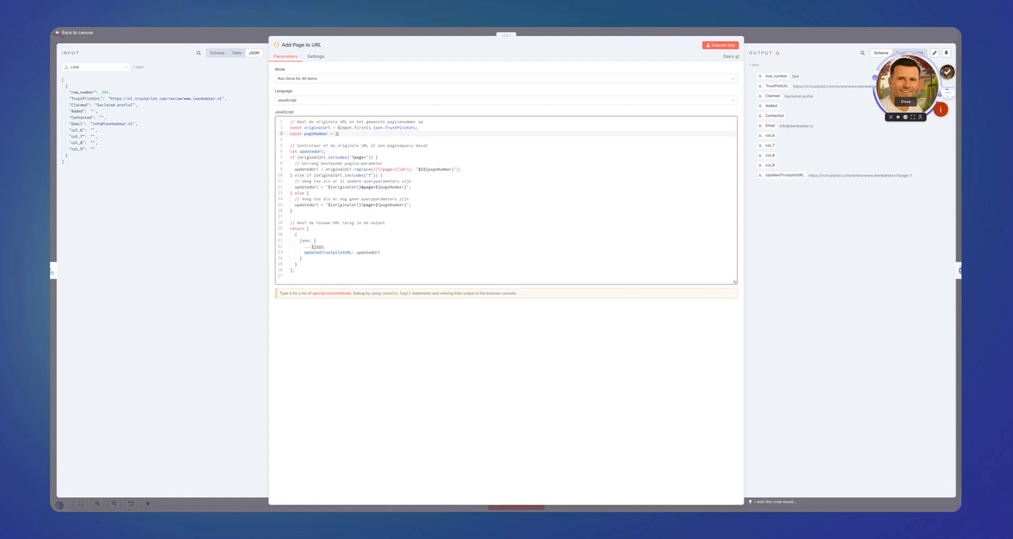
key("Escape")
Inspect the HTTP Request1 node's method, URL expression and returned HTML data.
left_click(473, 171)
double_click(476, 213)
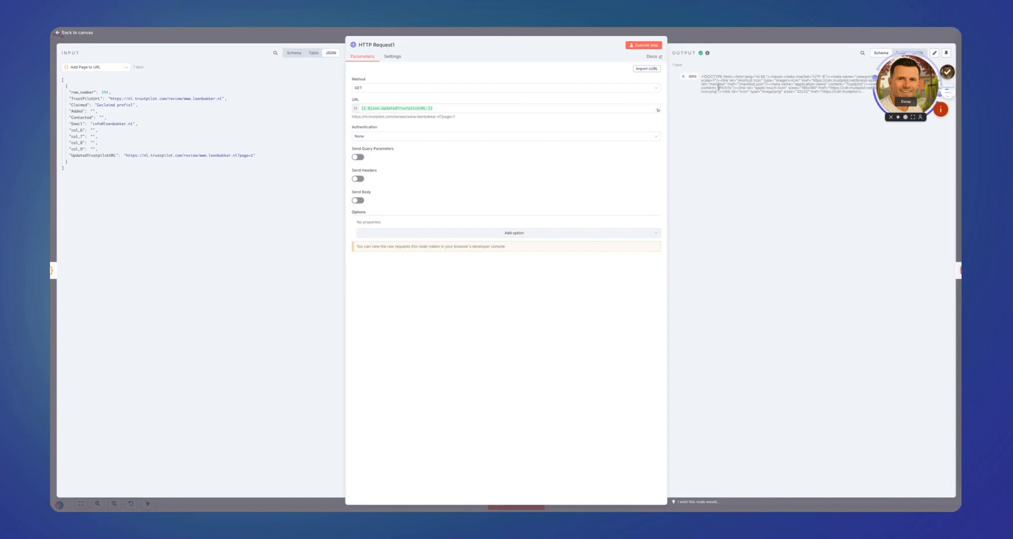
left_click(737, 37)
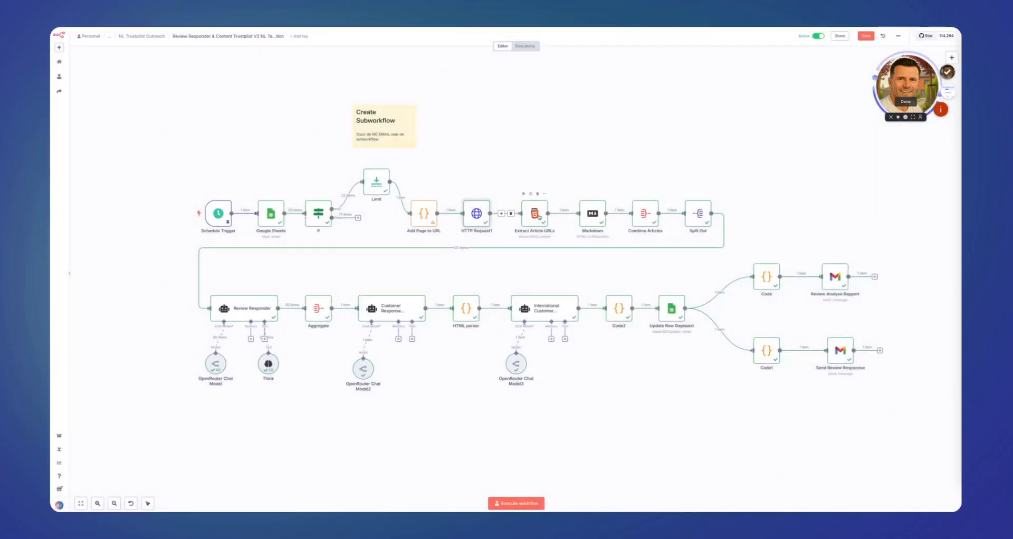
Inspect the Extract Article URLs node's CSS selectors and compare them with the claimed-profile label on the PostNL België Trustpilot page.
double_click(536, 213)
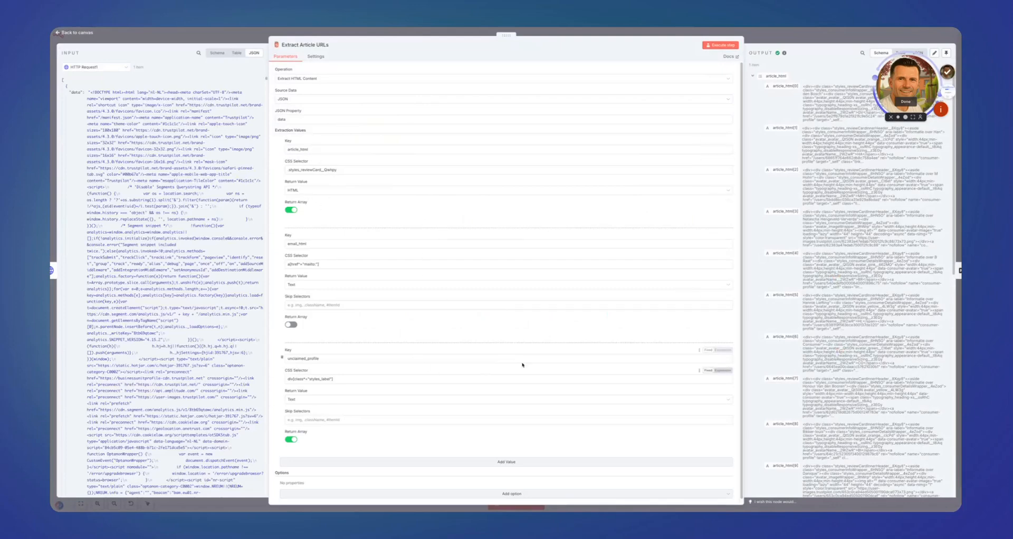
key("Escape")
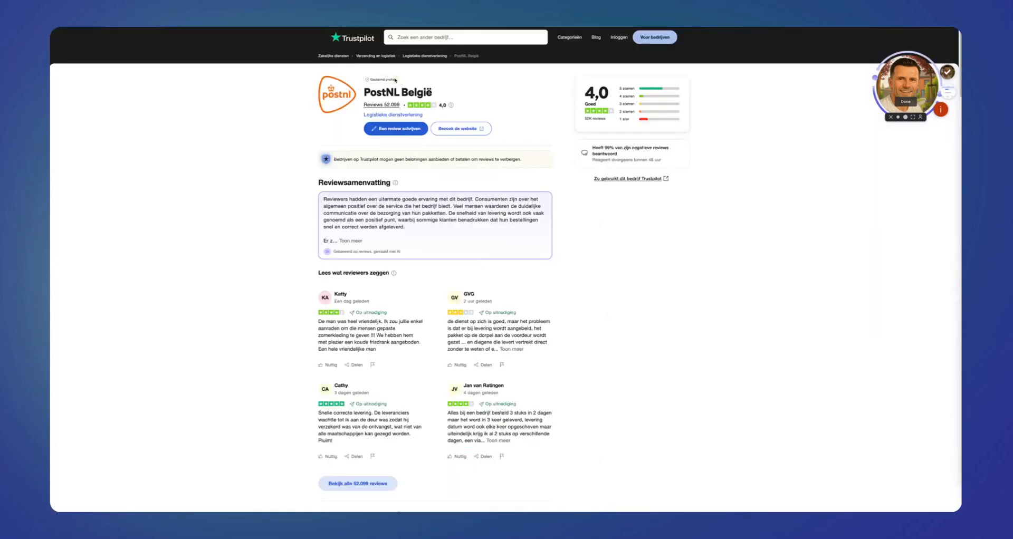
mouse_move(385, 80)
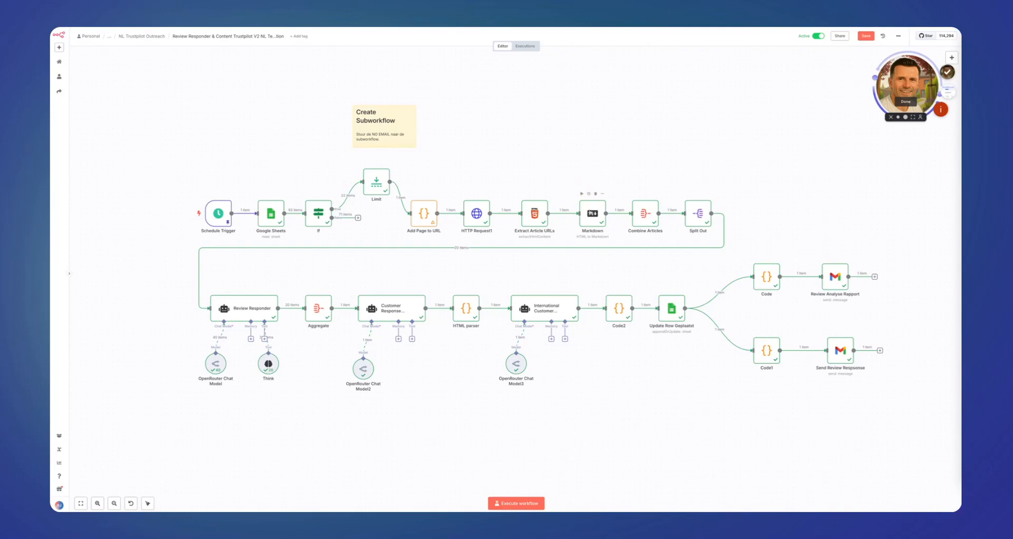
Inspect the Markdown node's HTML to Markdown settings and the Combine Articles node's aggregation settings and merged output.
double_click(592, 213)
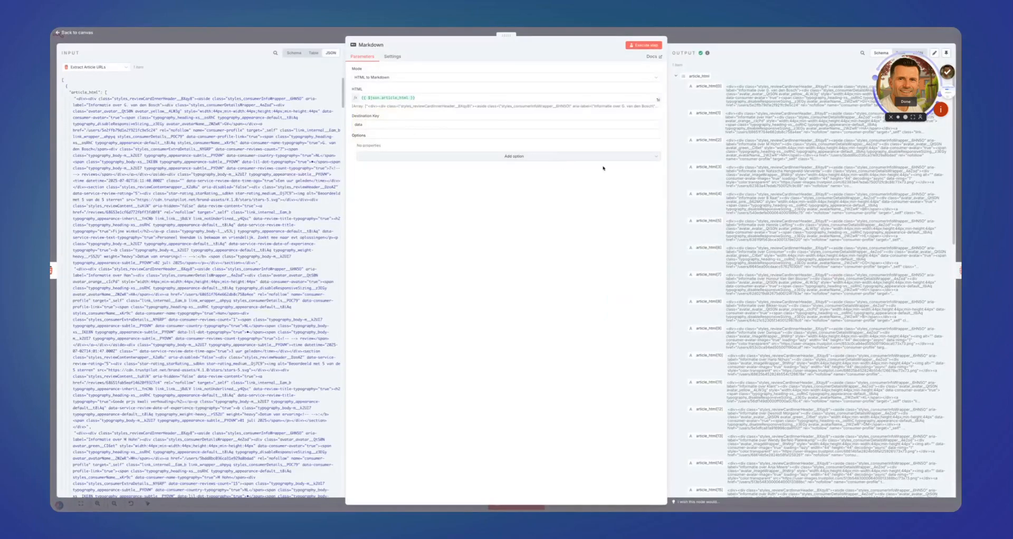
key("Escape")
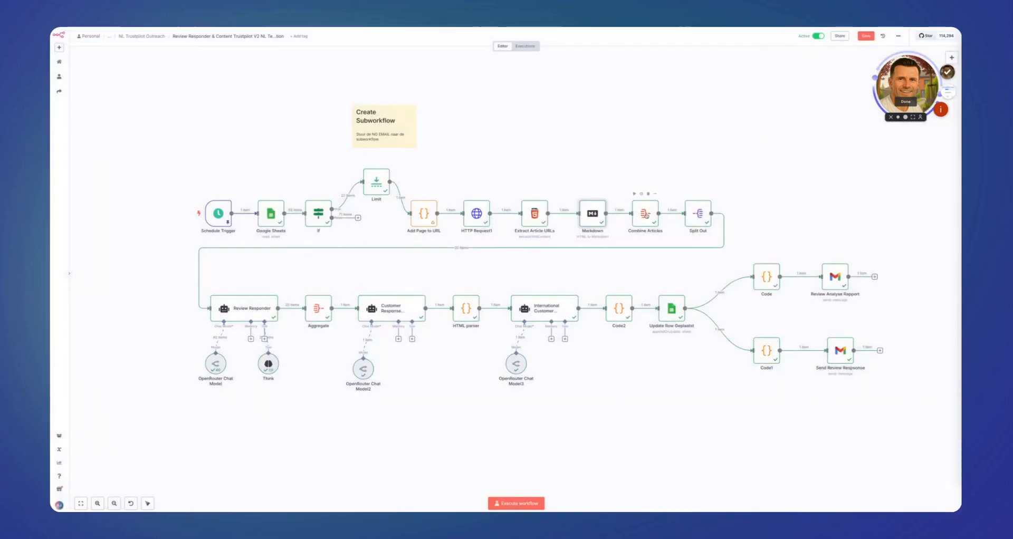
double_click(645, 214)
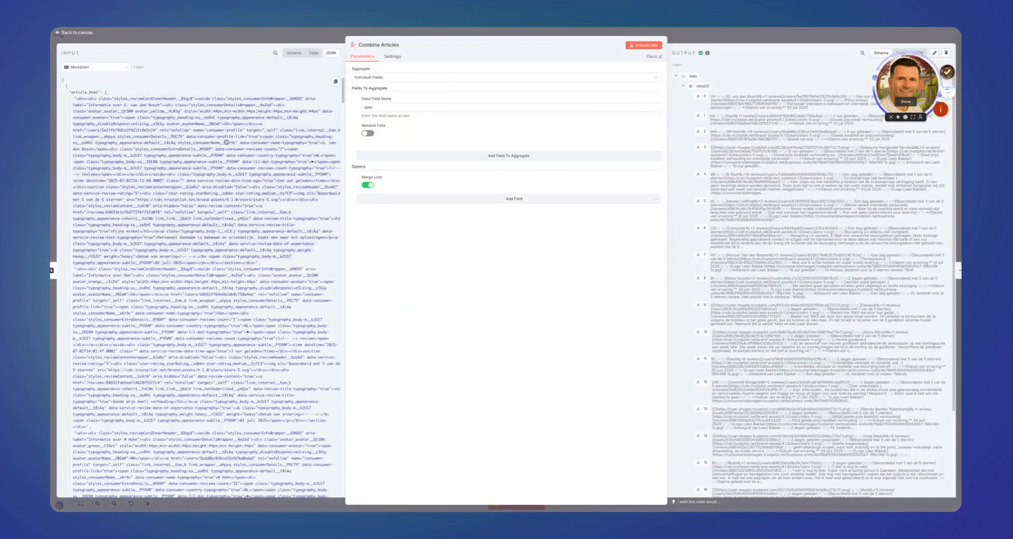
scroll(751, 187, "down", 3)
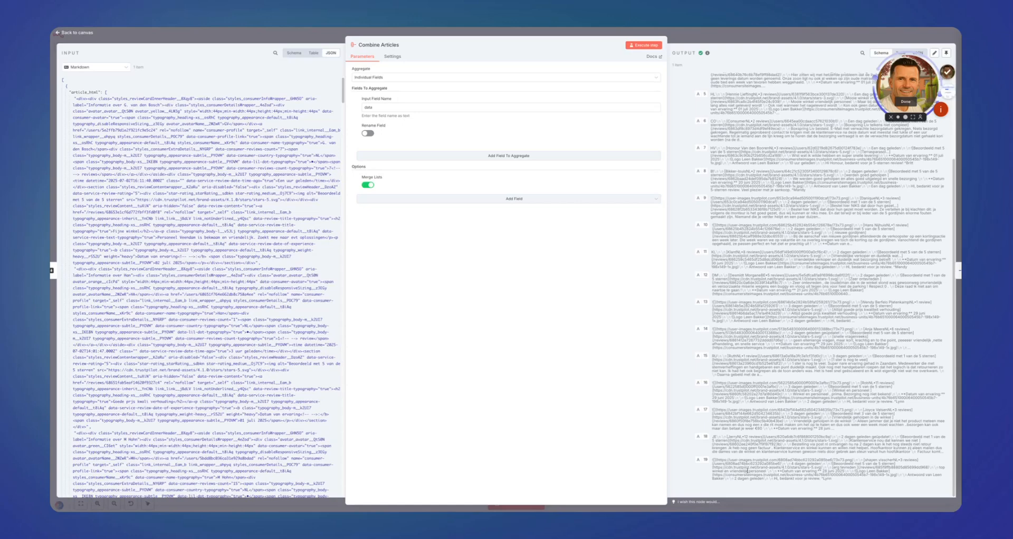
scroll(740, 434, "up", 3)
left_click(748, 40)
Inspect the Split Out node's settings and read through its individual review items as JSON.
double_click(709, 224)
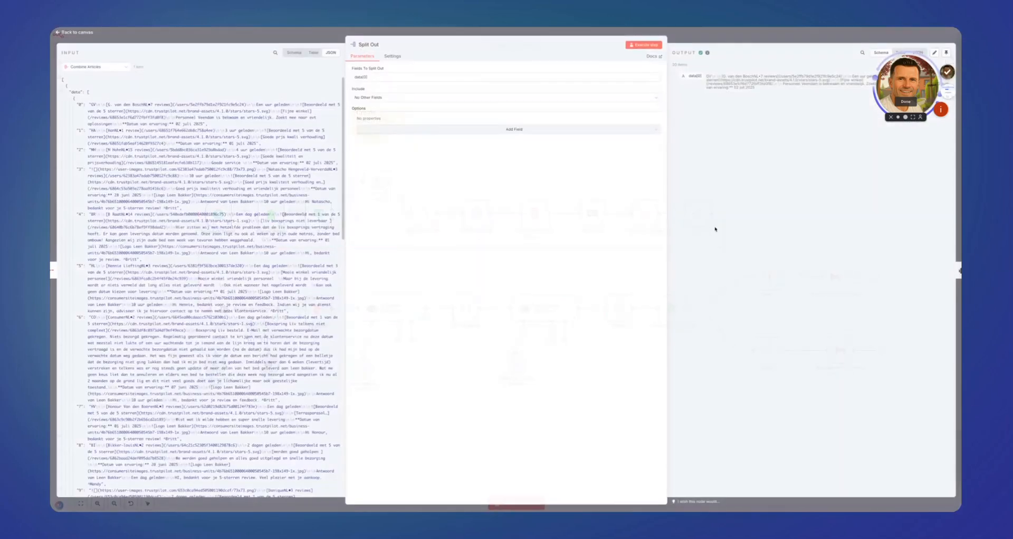
left_click_drag(908, 63, 912, 113)
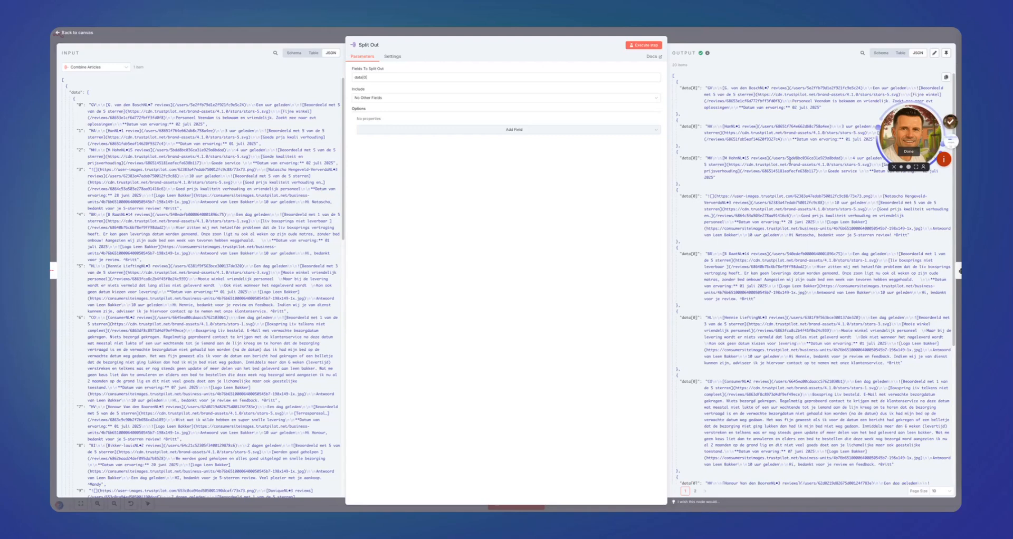
scroll(757, 299, "down", 5)
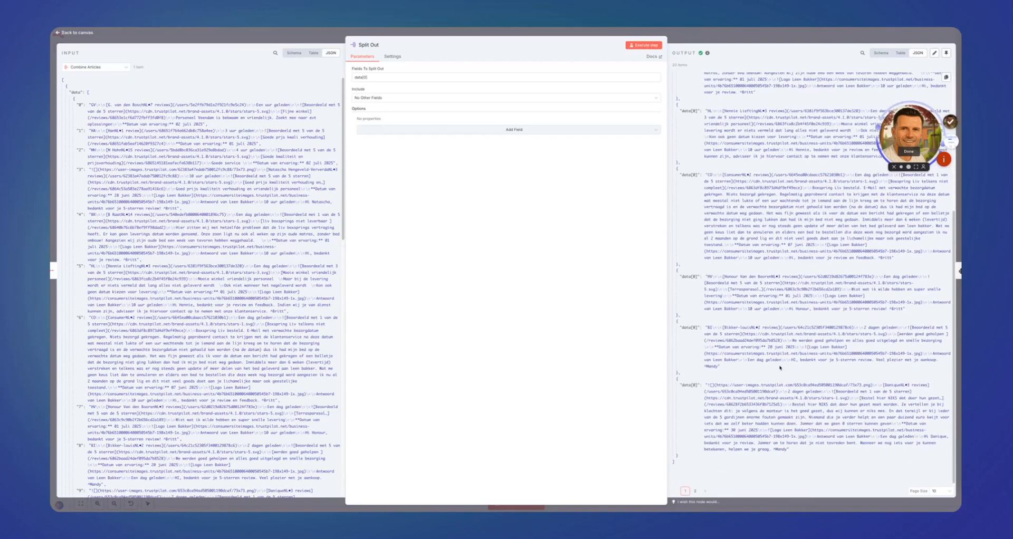
key("Escape")
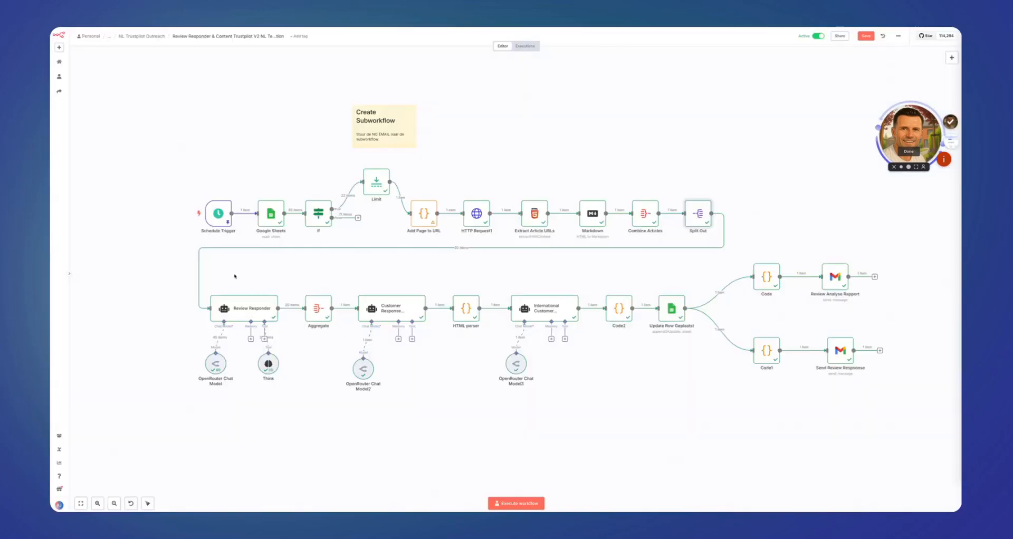
Inspect the Review Responder agent's prompts, input reviews and both pages of its generated responses.
left_click_drag(225, 273, 282, 293)
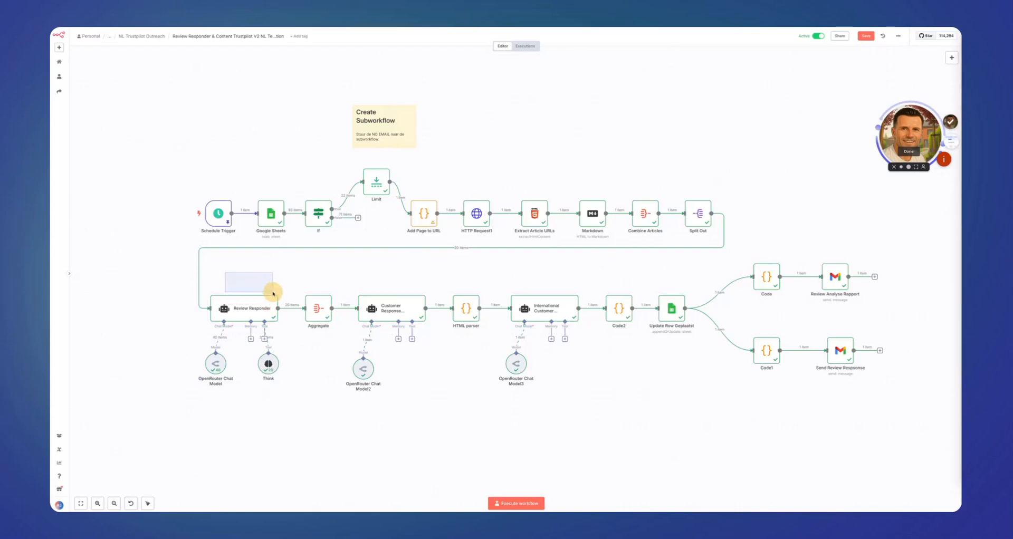
left_click(249, 308)
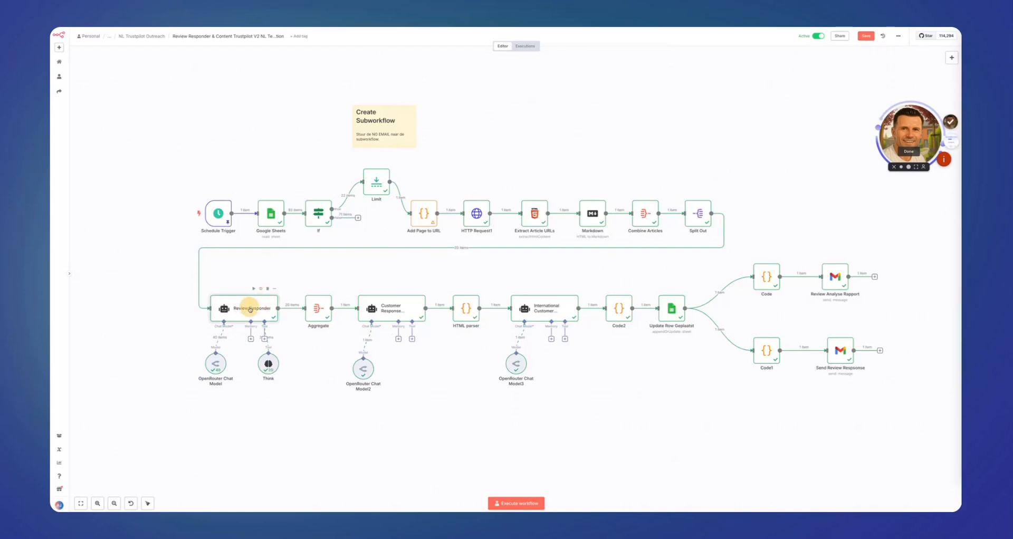
double_click(249, 308)
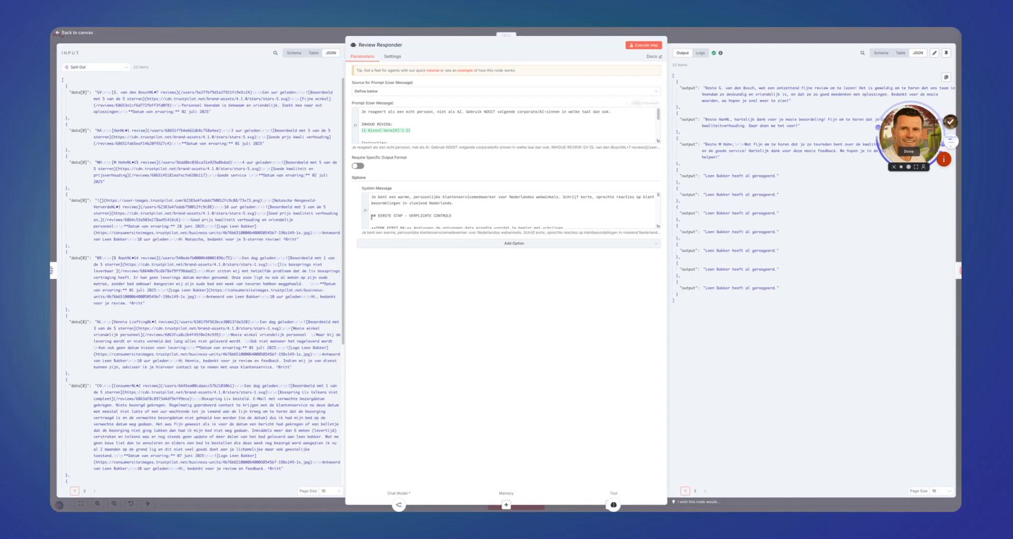
scroll(219, 253, "down", 5)
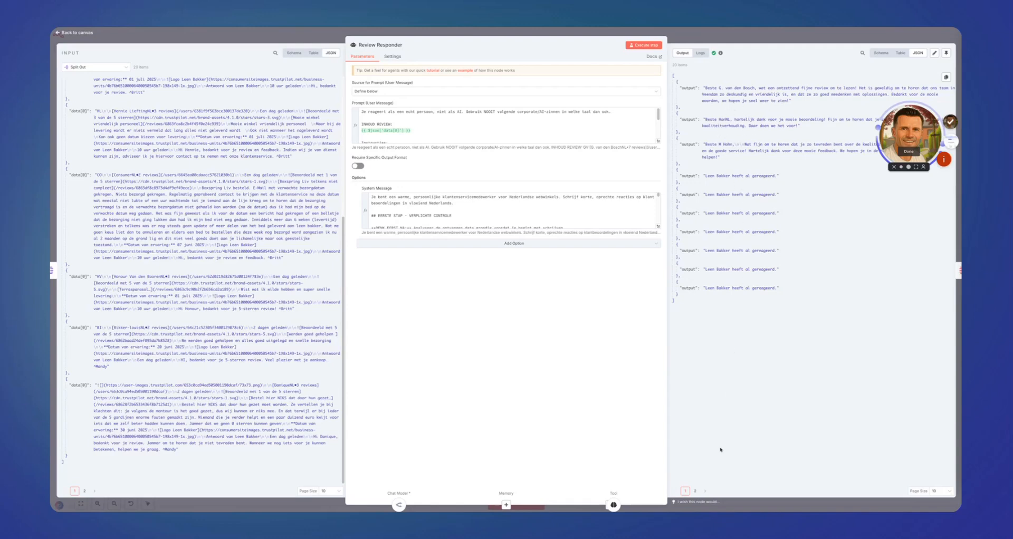
left_click(695, 490)
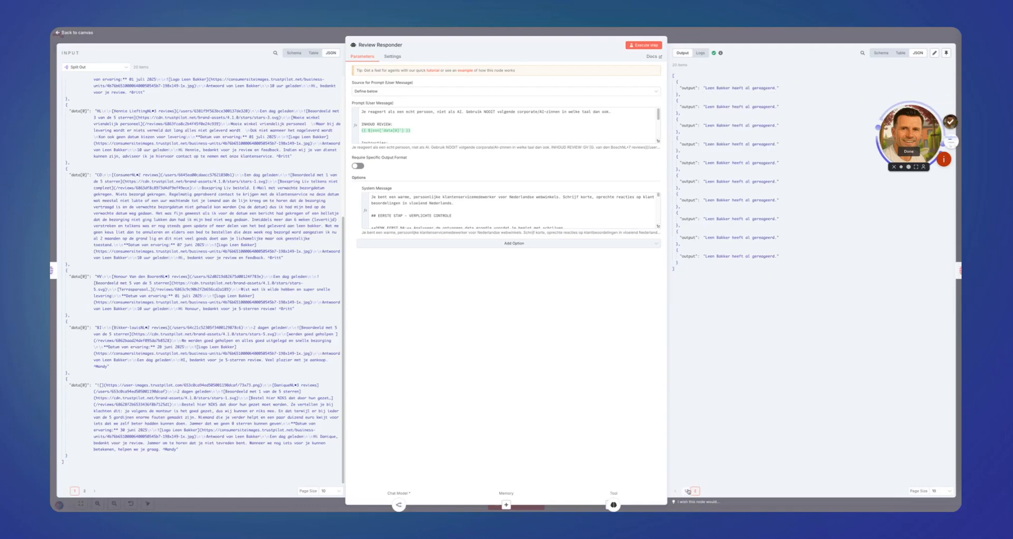
left_click(687, 492)
left_click(763, 38)
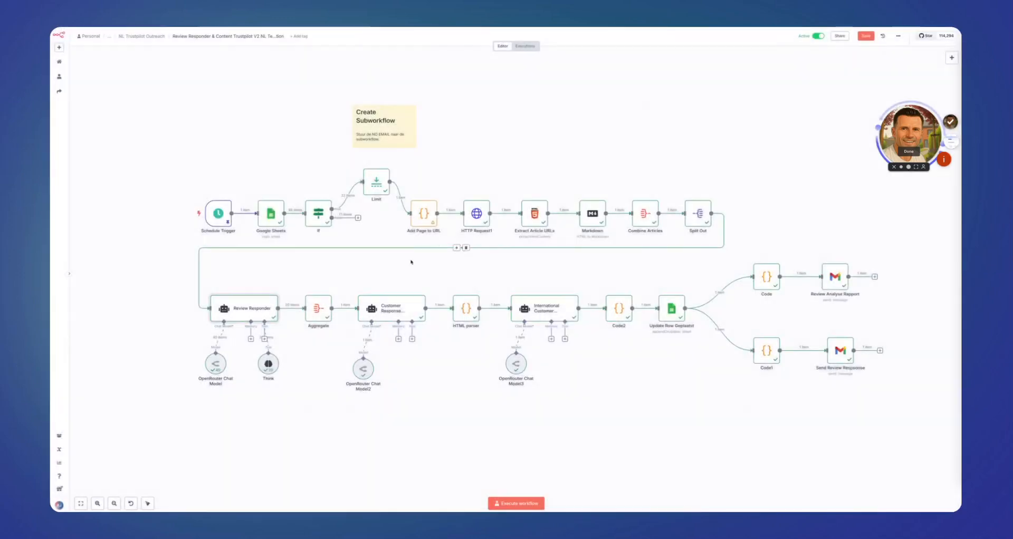
Inspect the Aggregate node's combined output and the Customer Response Aggregator agent's prompts and JSON output.
double_click(317, 306)
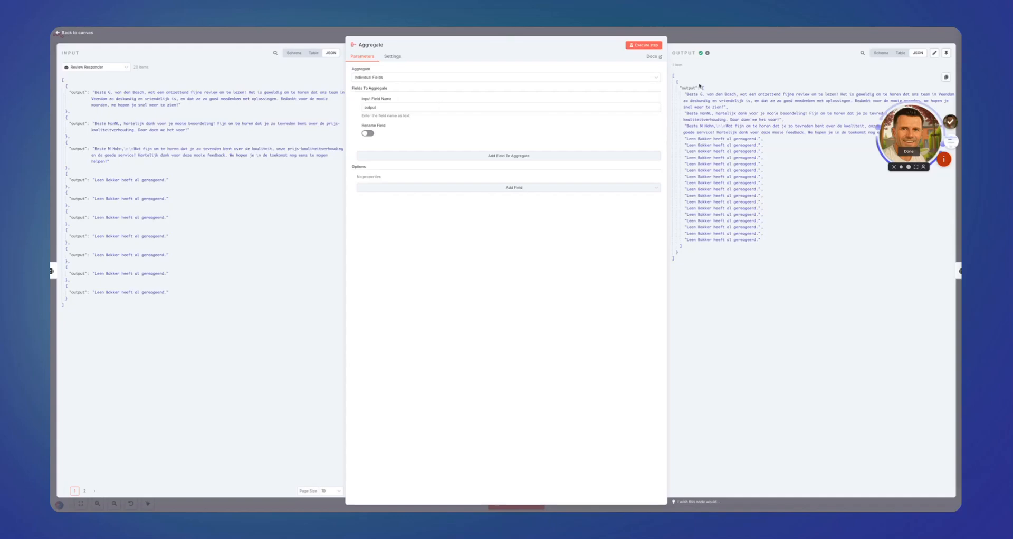
key("Escape")
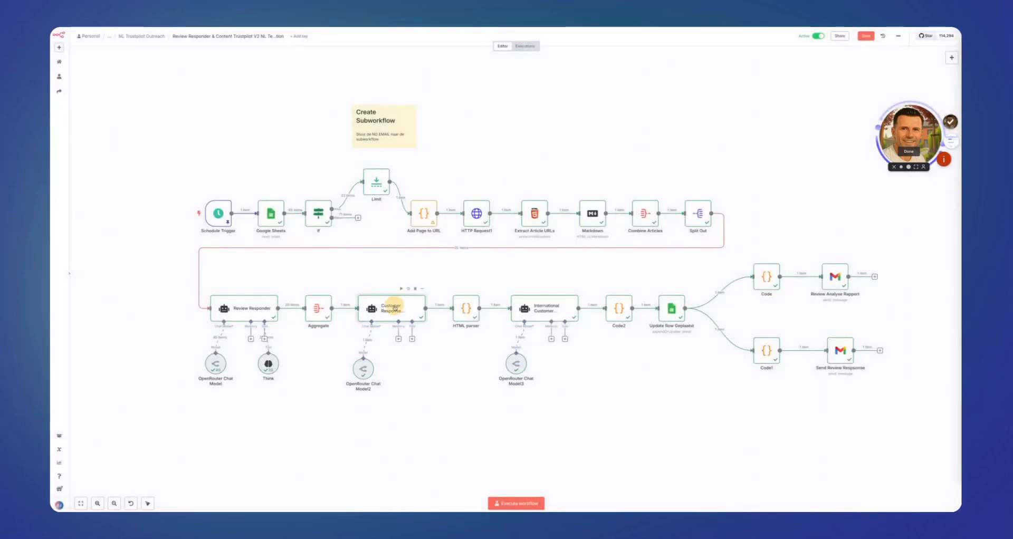
double_click(395, 306)
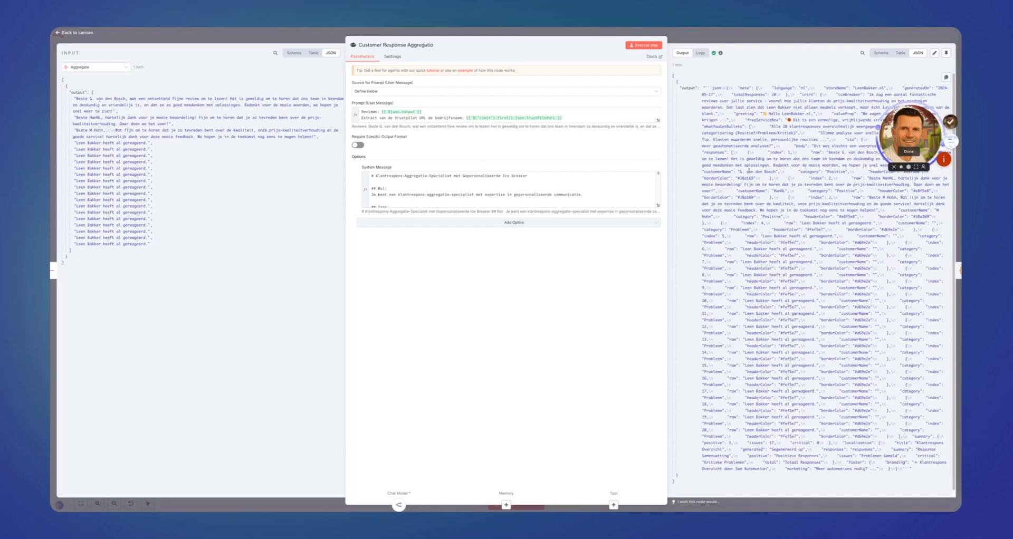
left_click_drag(706, 87, 820, 472)
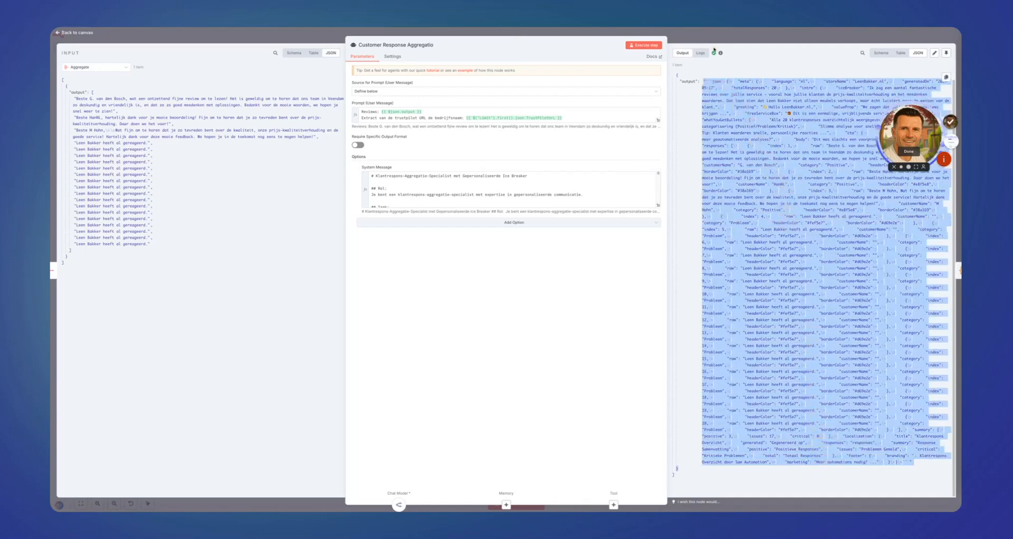
left_click(751, 40)
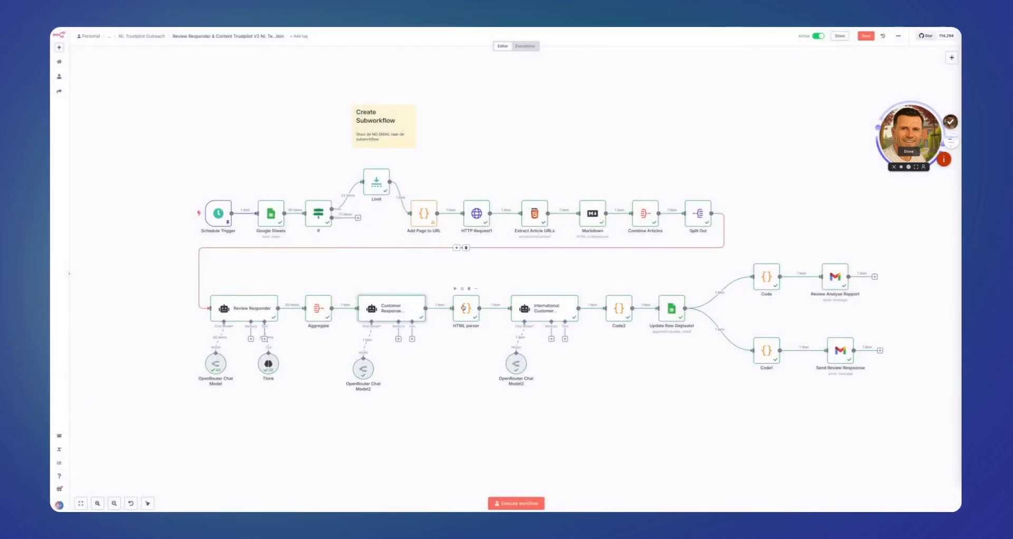
Inspect the HTML parser node's JavaScript from beginning to end, along with the HTML it outputs.
double_click(463, 306)
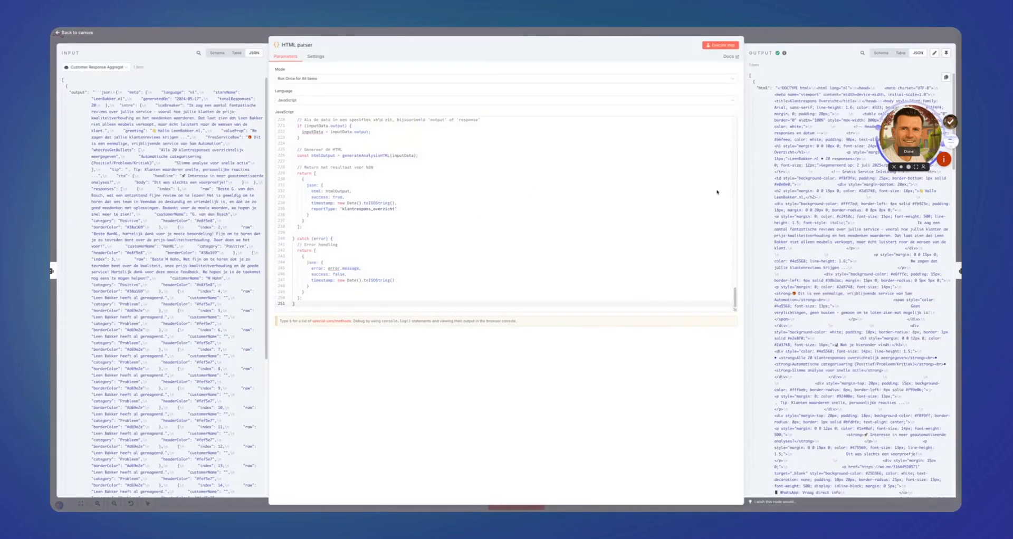
scroll(466, 221, "up", 10)
scroll(411, 207, "down", 10)
key("Escape")
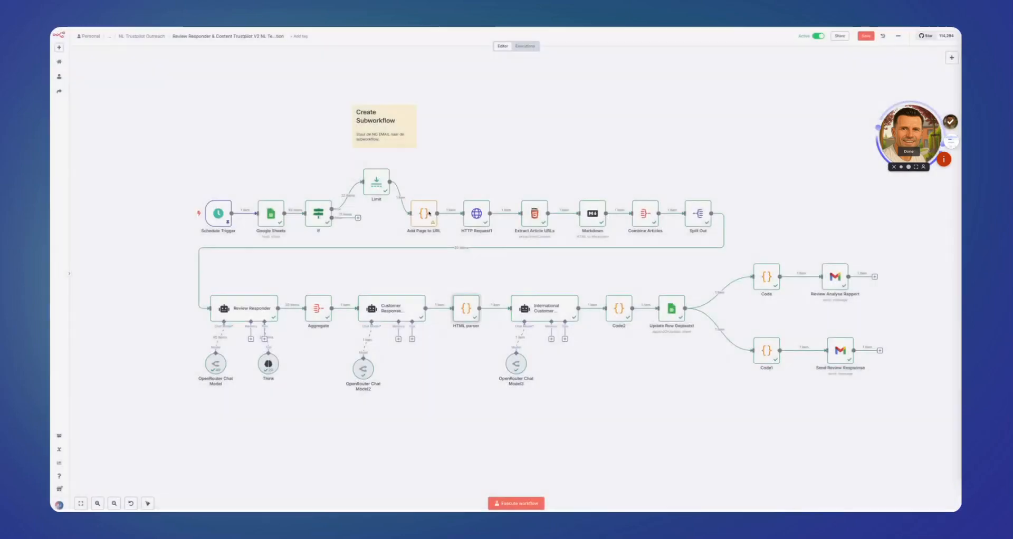
Copy the rendered HTML message from the Send Review Response node and replace the code in HTML Online Viewer with it.
double_click(840, 352)
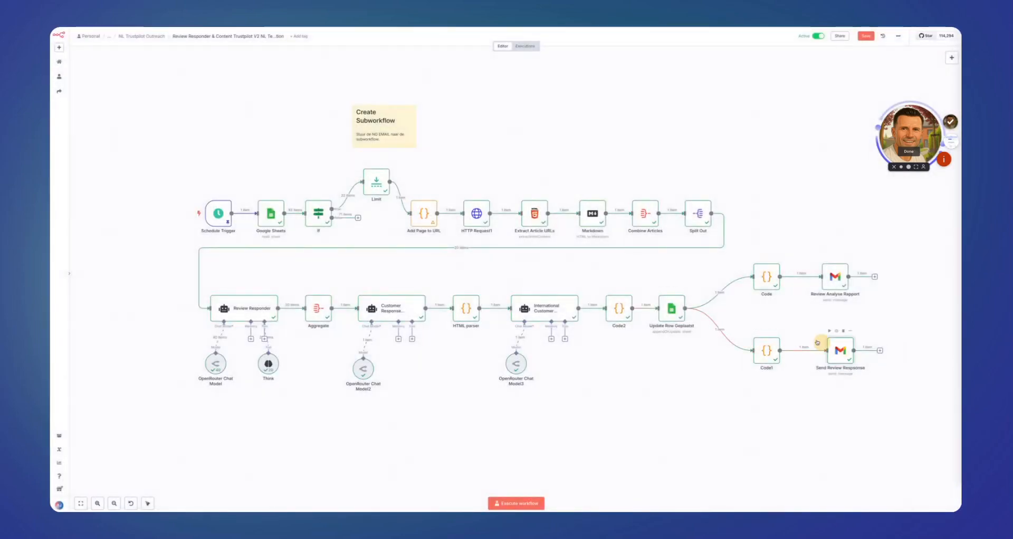
left_click(658, 217)
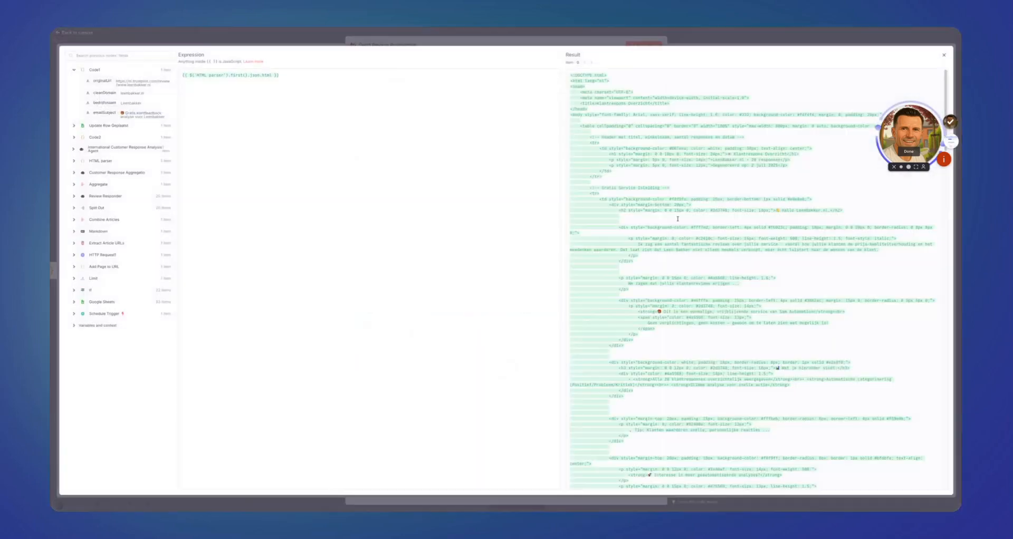
left_click(700, 216)
key("ctrl+a")
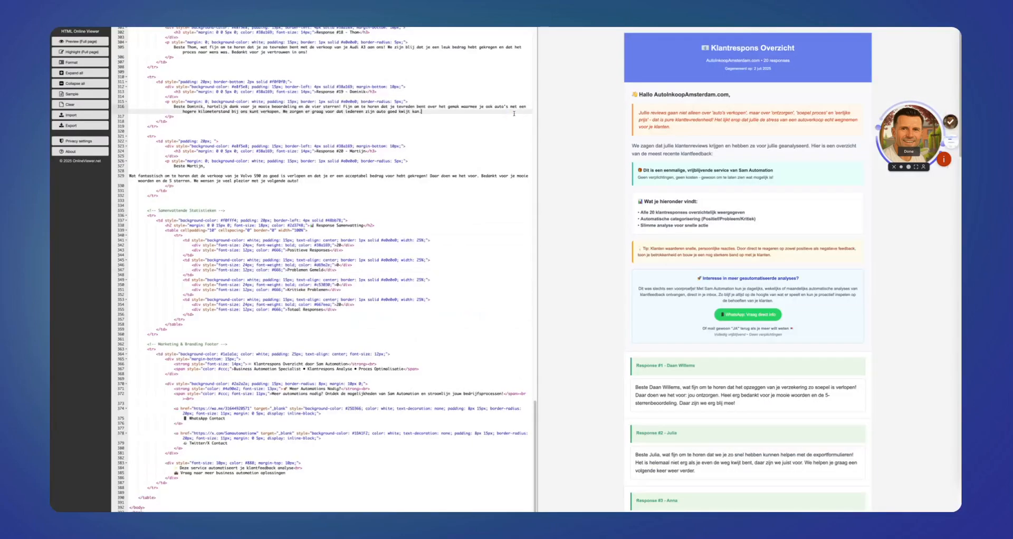
key("ctrl+a")
key("ctrl+v")
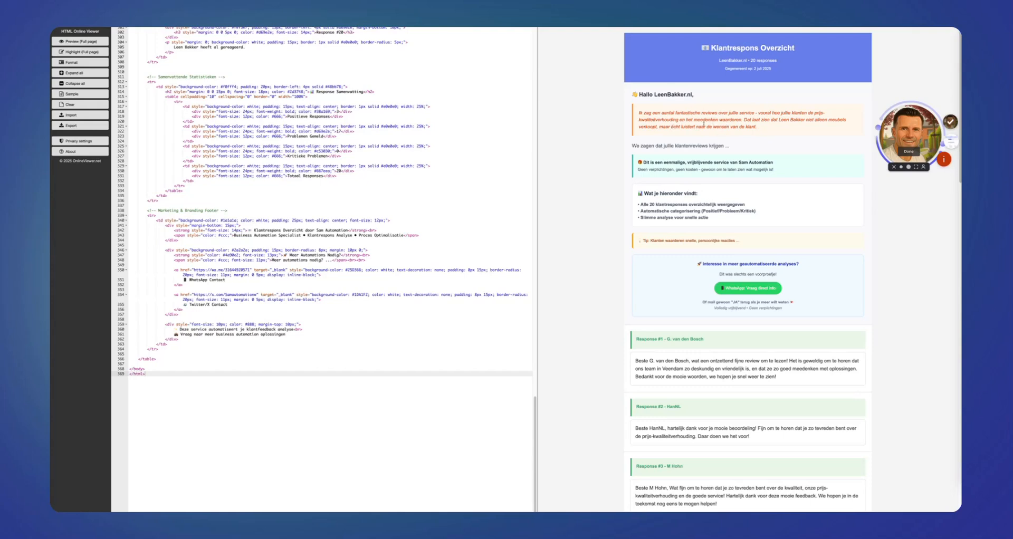
Review the rendered LeenBakker.nl email preview, from the introduction and WhatsApp offer through the individual review responses.
scroll(689, 254, "down", 1)
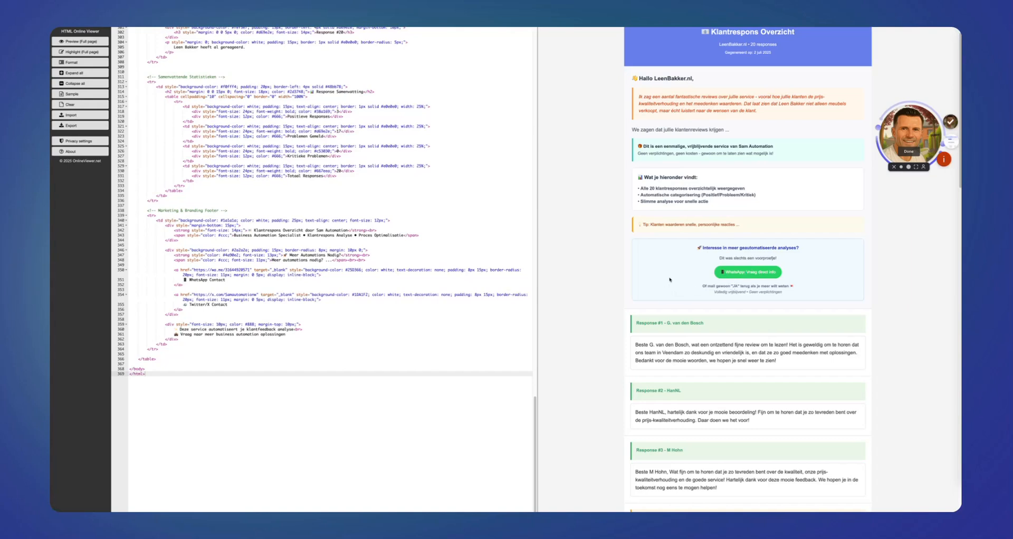
scroll(689, 306, "down", 2)
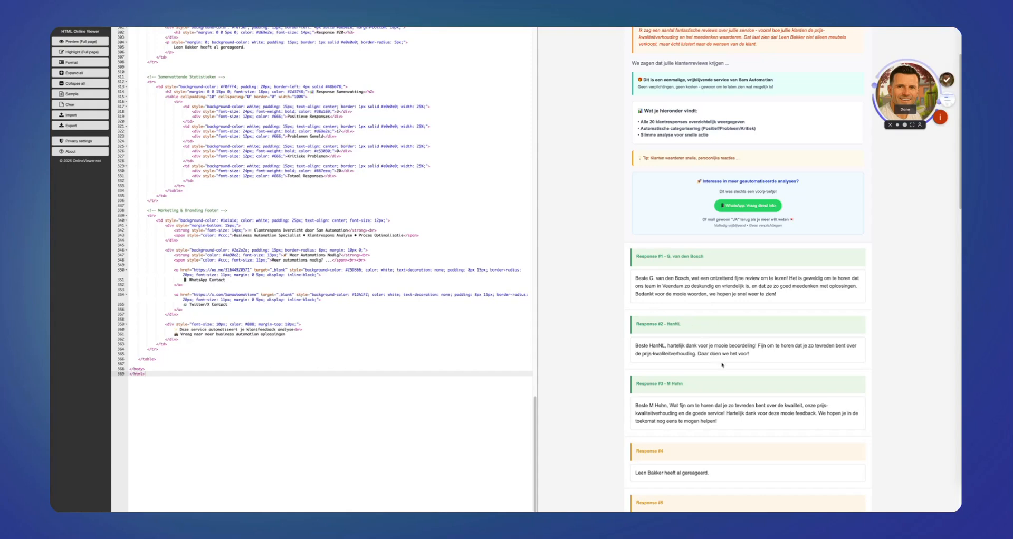
scroll(721, 364, "down", 5)
scroll(728, 373, "down", 6)
scroll(718, 381, "down", 6)
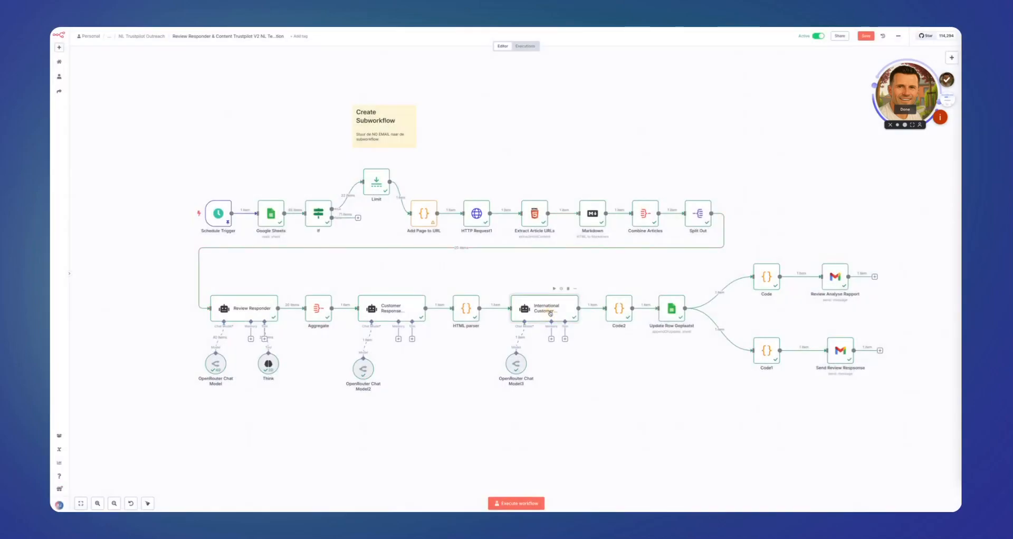
Inspect the International Customer Response Analysis Agent's system message with the Customer Response Aggregator output as input, plus the Code2 node's JavaScript.
double_click(548, 310)
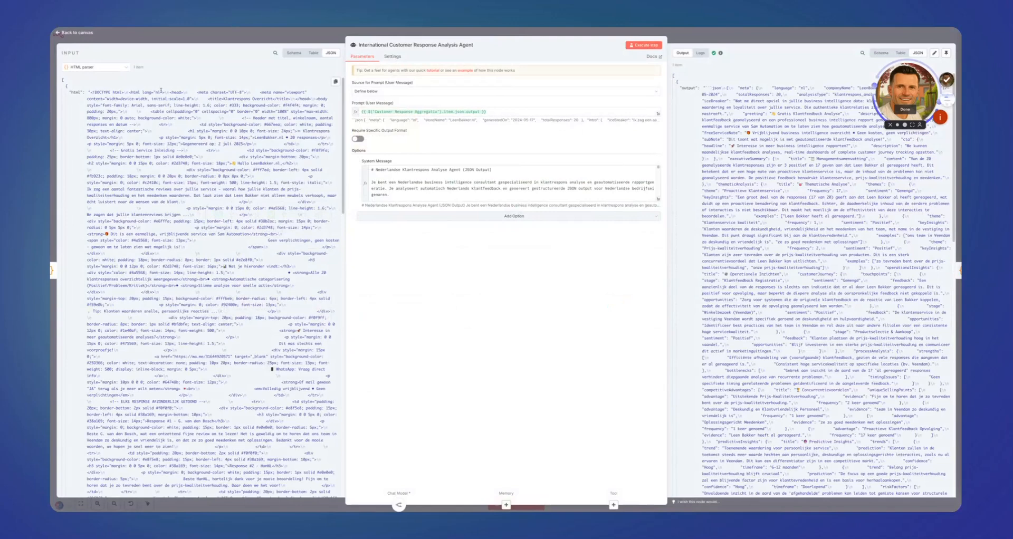
left_click(107, 68)
left_click(106, 93)
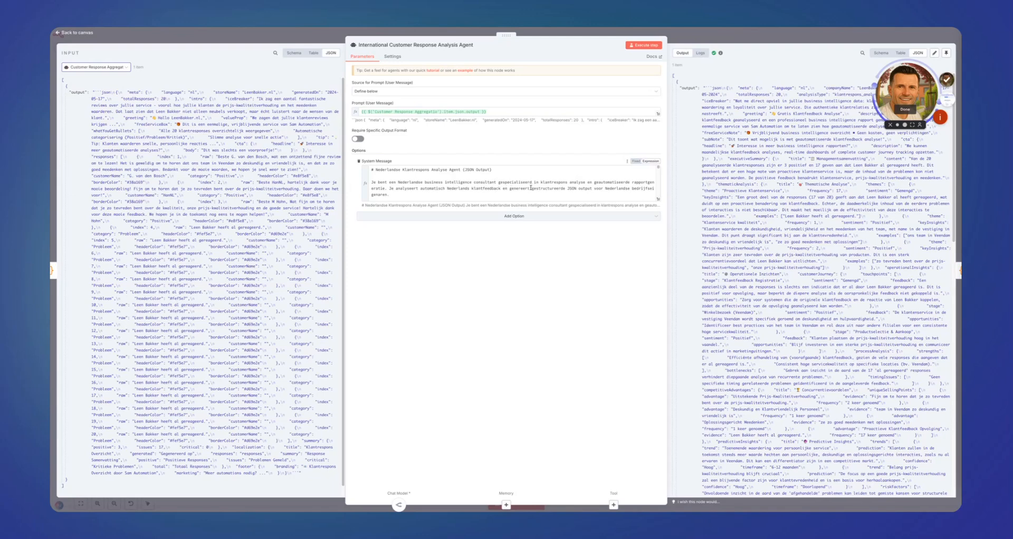
scroll(540, 187, "down", 5)
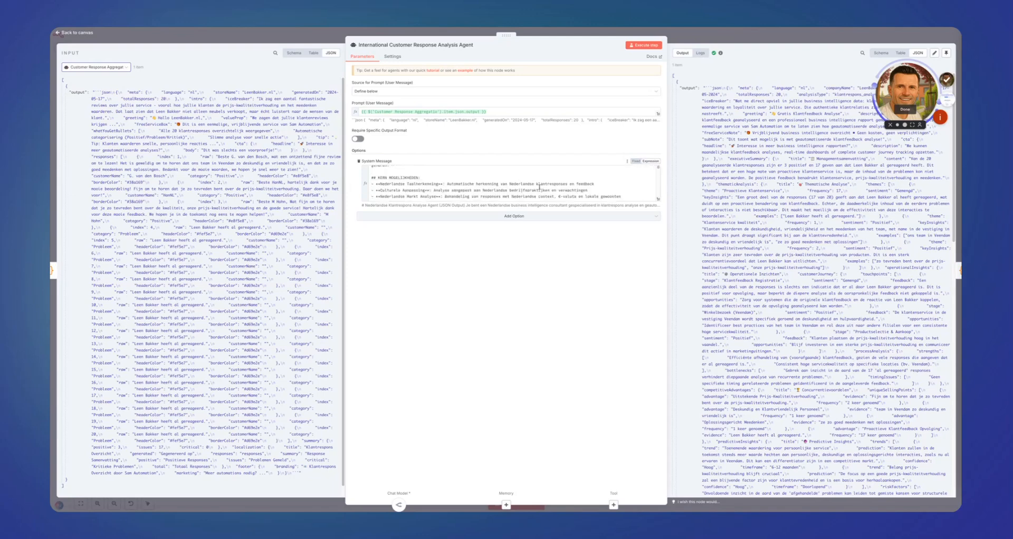
scroll(538, 186, "down", 10)
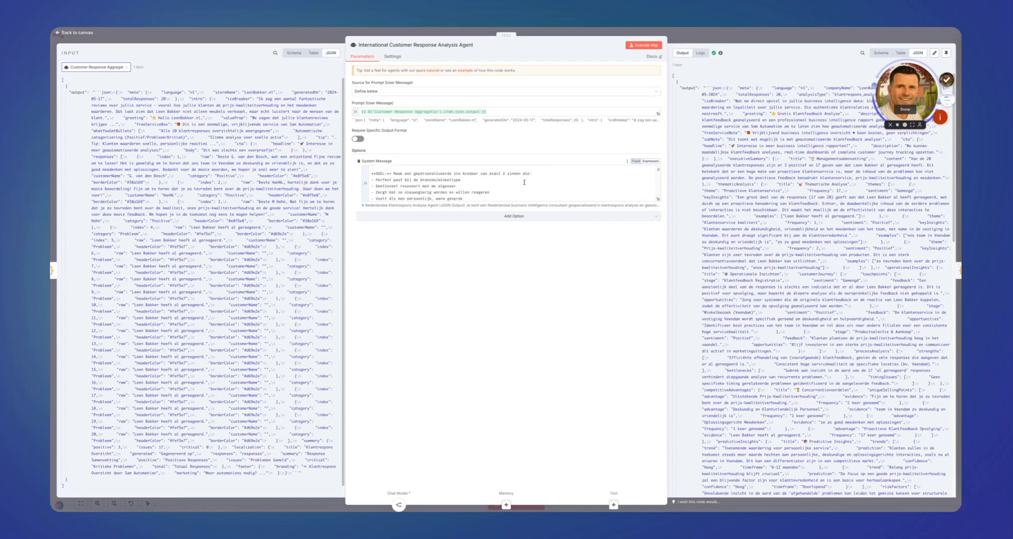
scroll(542, 180, "down", 1)
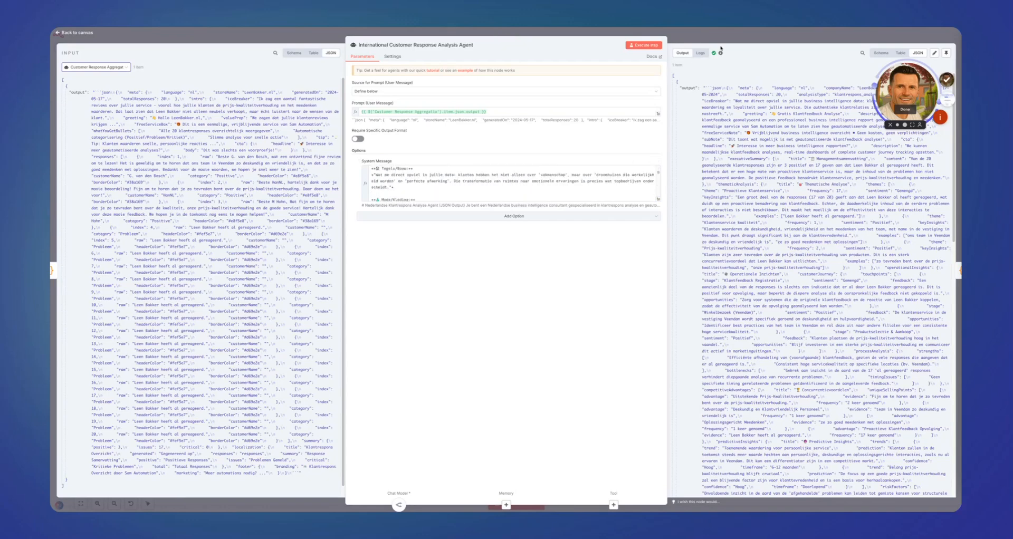
left_click(731, 39)
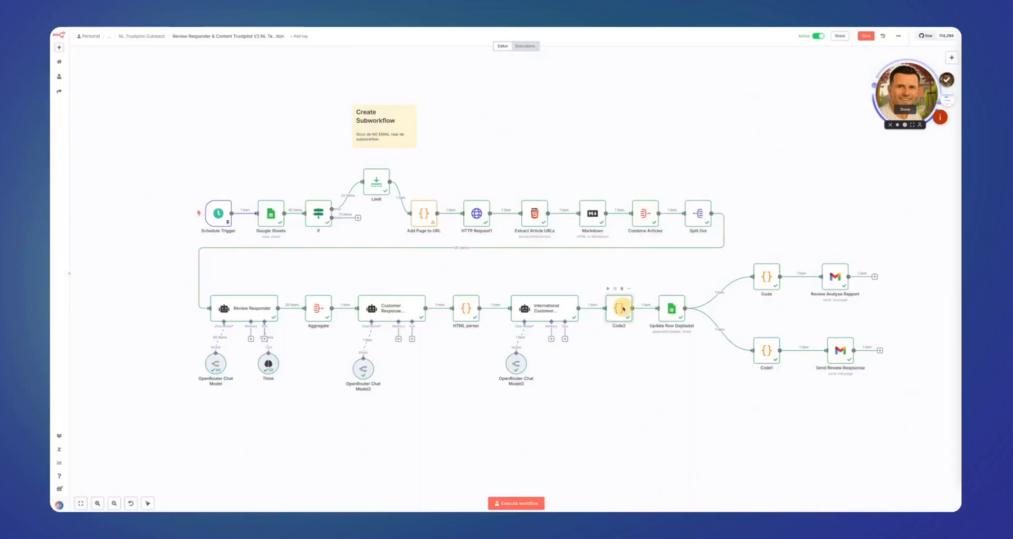
double_click(618, 302)
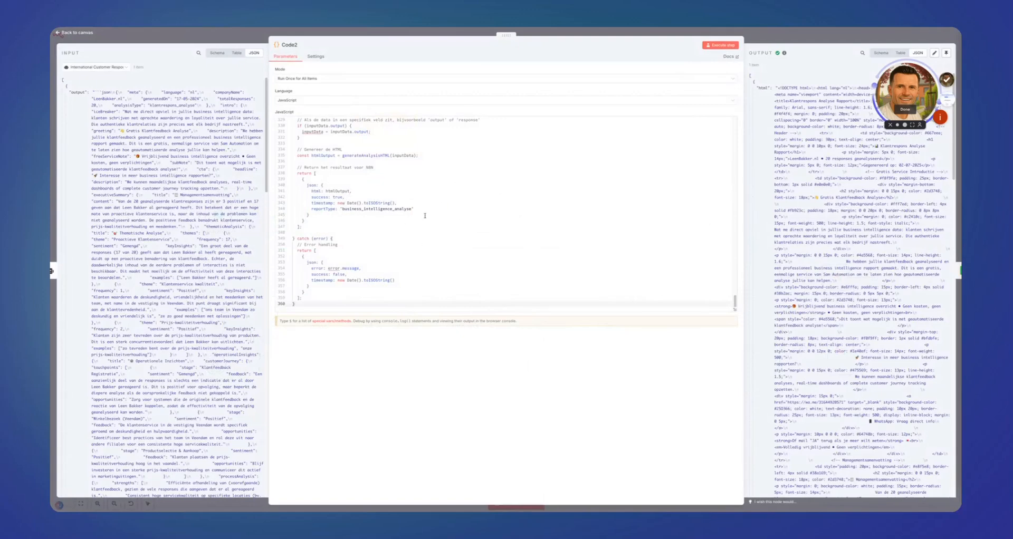
key("Escape")
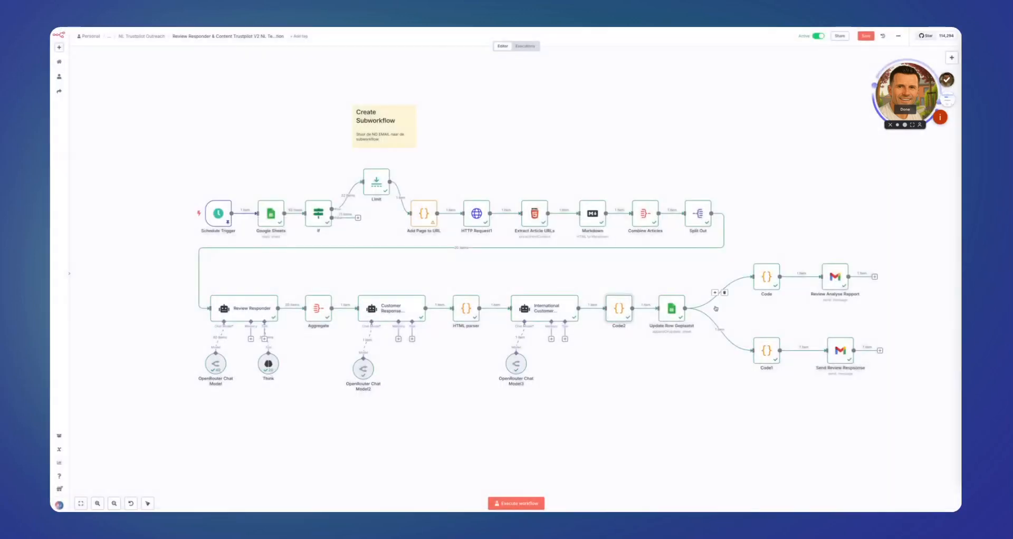
Copy the rendered HTML message from the Review Analyse Rapport node and replace the code in HTML Online Viewer with it.
double_click(839, 280)
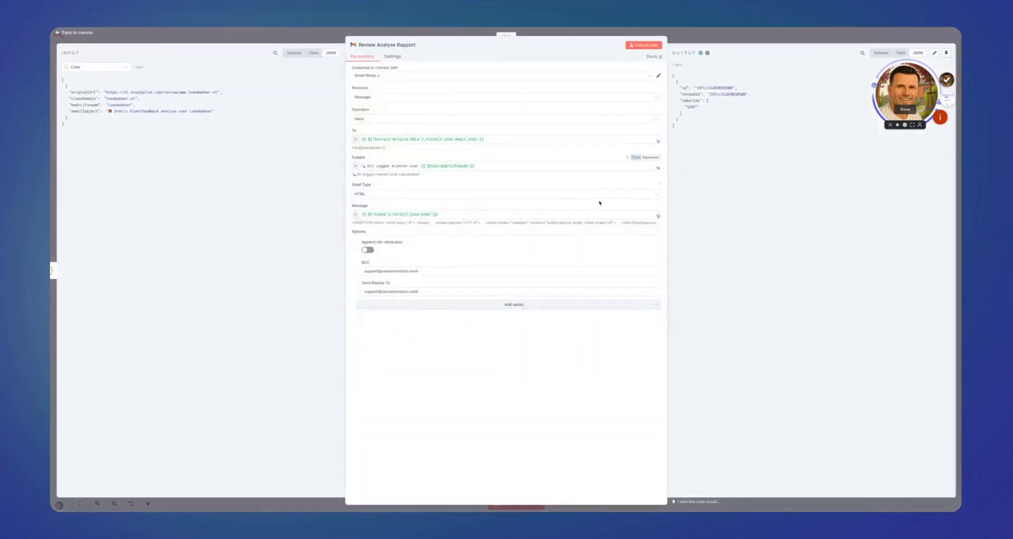
left_click(658, 220)
key("ctrl+a")
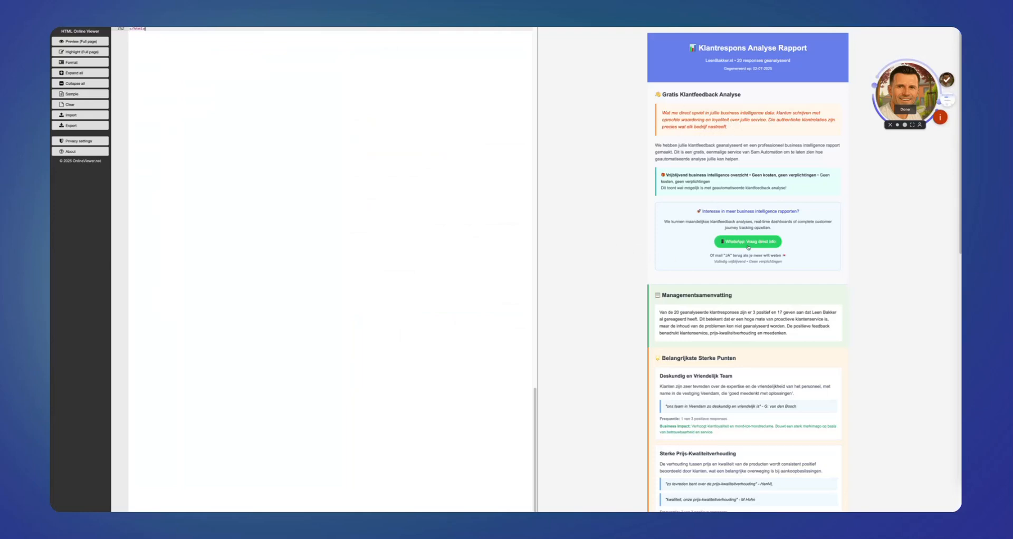
Review the rendered Klantrespons Analyse Rapport preview down through its sections, and return to the n8n workflow canvas.
scroll(611, 285, "down", 5)
scroll(612, 294, "down", 6)
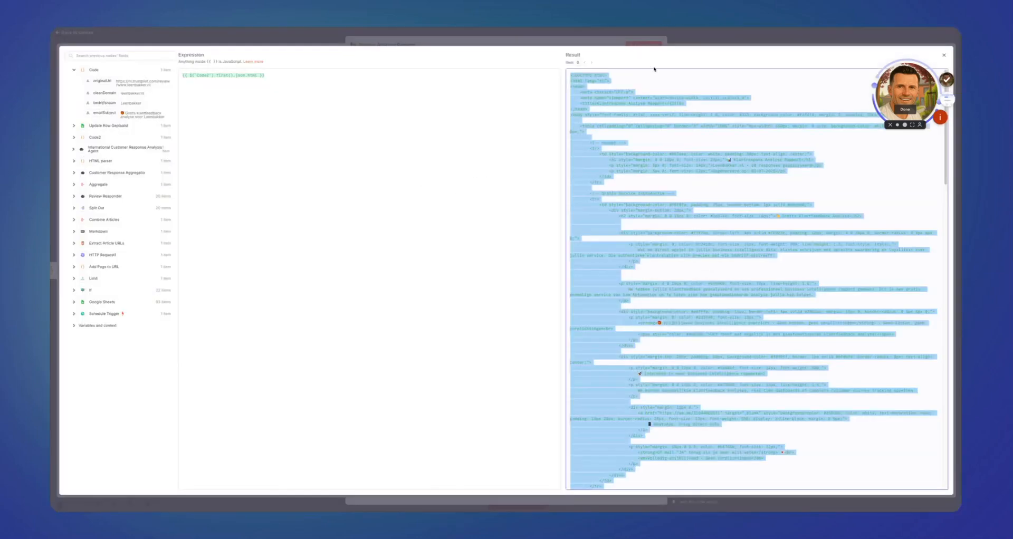
left_click(693, 37)
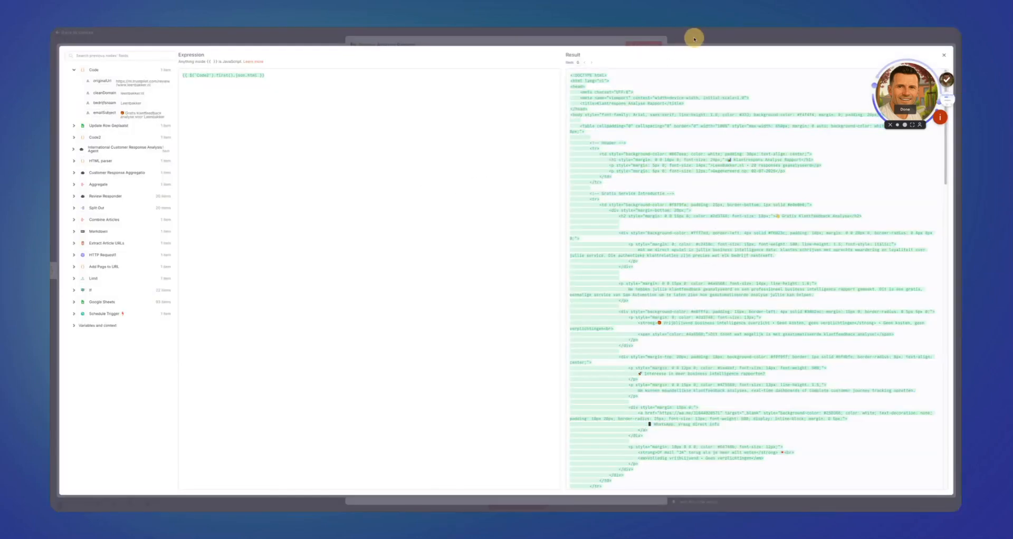
left_click(693, 38)
mouse_move(580, 166)
left_mouse_down()
mouse_move(591, 161)
mouse_move(575, 163)
left_mouse_up()
scroll(575, 157, "down", 1)
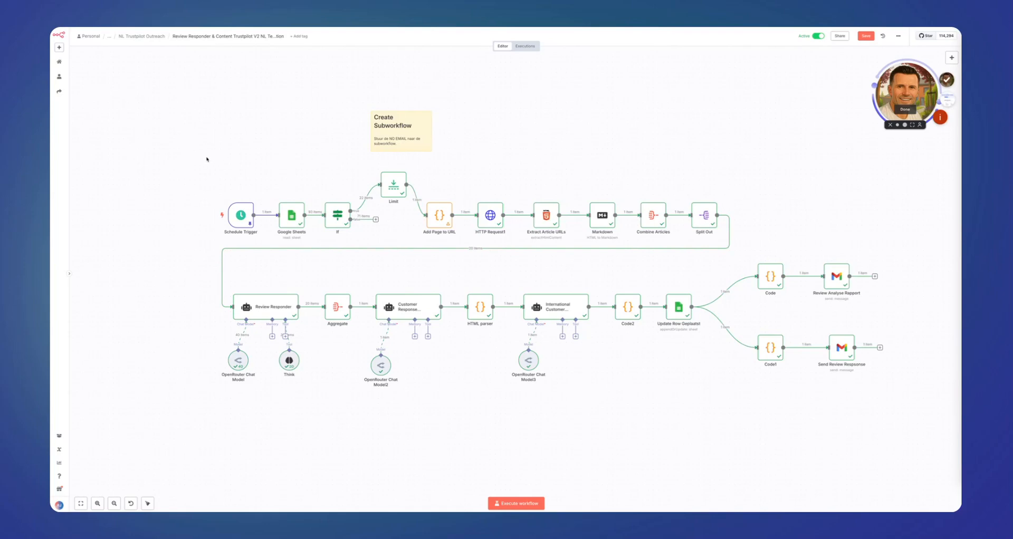
Open the Samautomation community on Skool in a new browser tab.
left_click(529, 123)
key("super+t")
type("air")
key("Return")
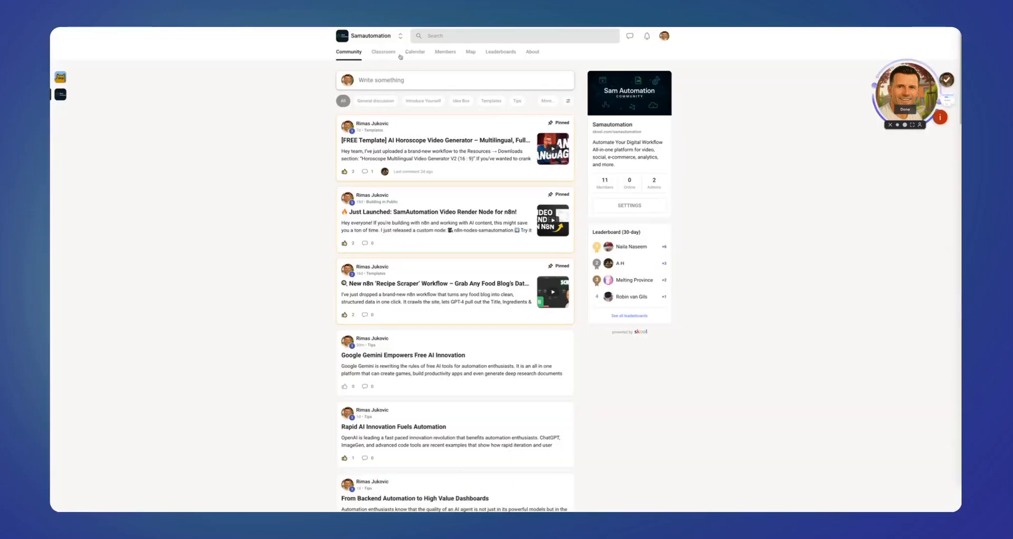
Browse the N8N templates course in the Classroom, viewing the Automated Bedtime Story Creator, Daily Horoscope Video Generator and Automated YouTube Shorts lessons.
left_click(390, 53)
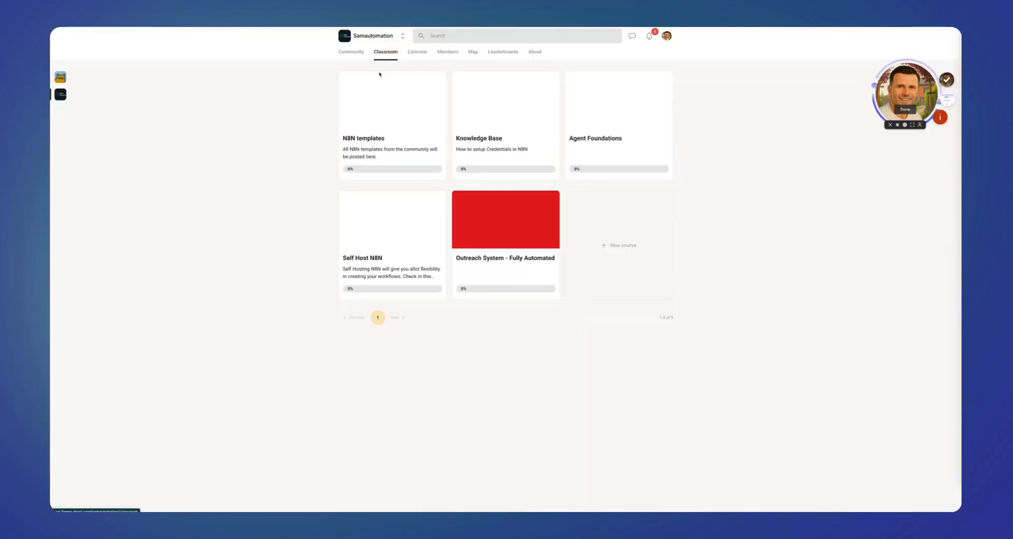
left_click(374, 139)
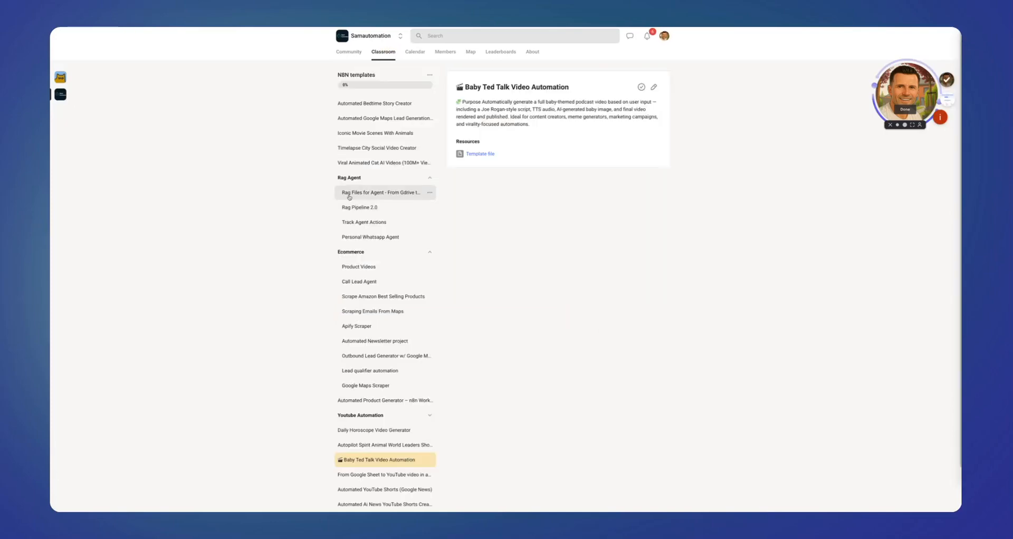
left_click(380, 103)
scroll(378, 247, "down", 1)
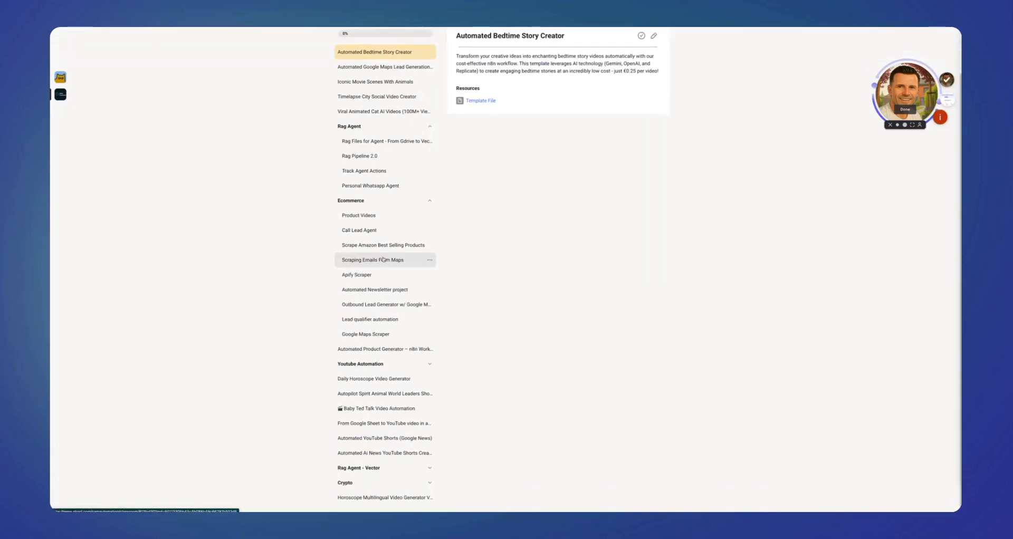
left_click(401, 378)
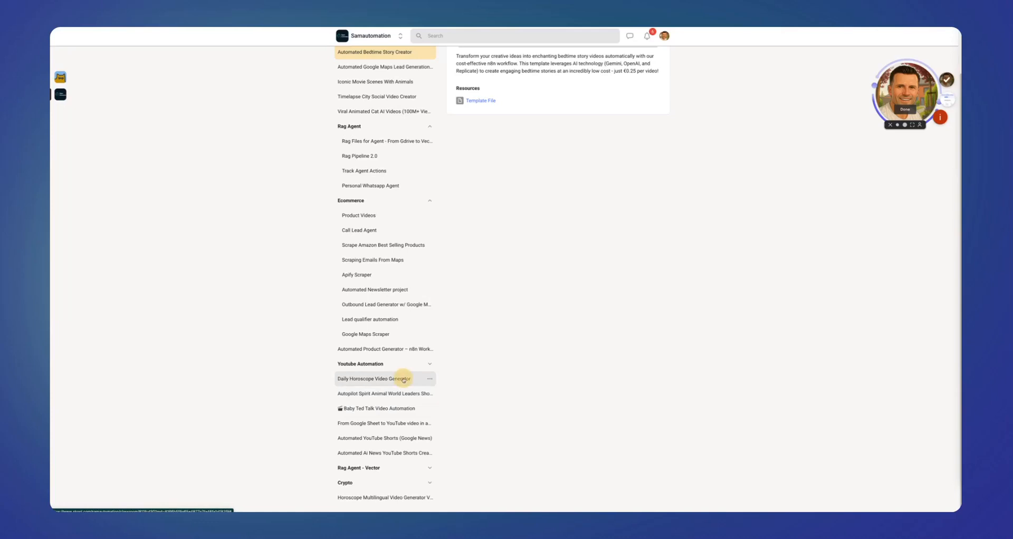
scroll(393, 422, "down", 1)
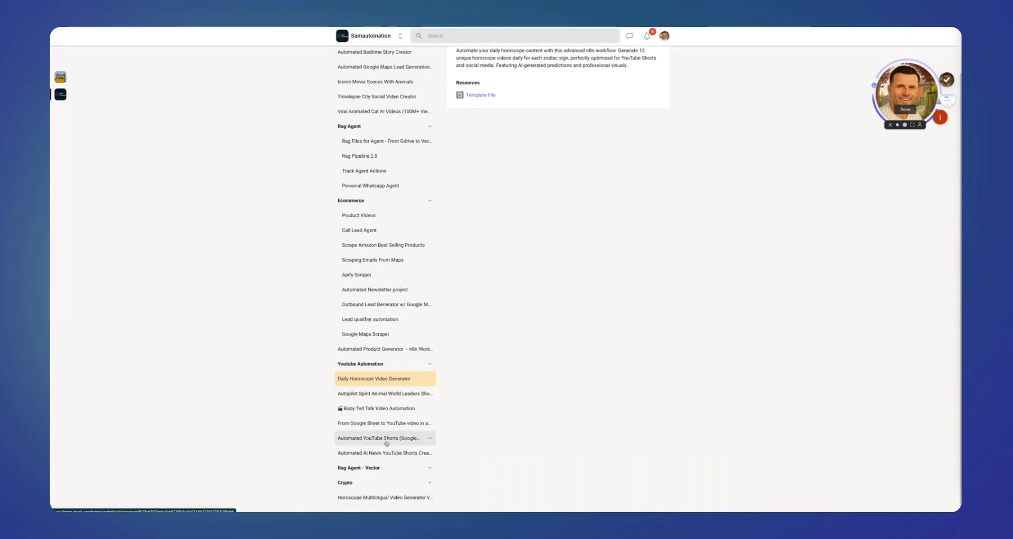
left_click(389, 438)
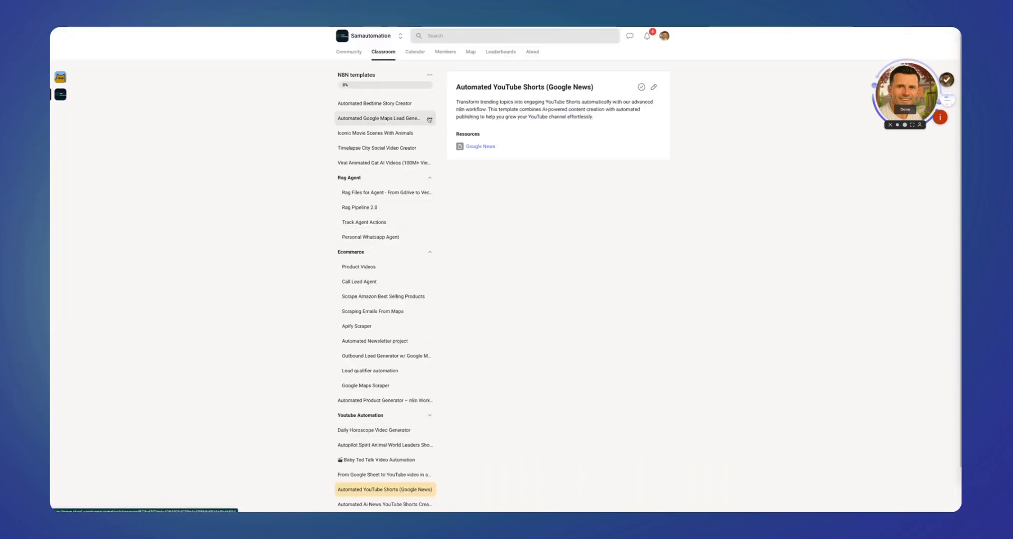
Browse the Knowledge Base course's setup guides, including Fal.Ai, Groq, OpenAI, Pinterest and Self Hosting N8N.
left_click(382, 57)
left_click(508, 141)
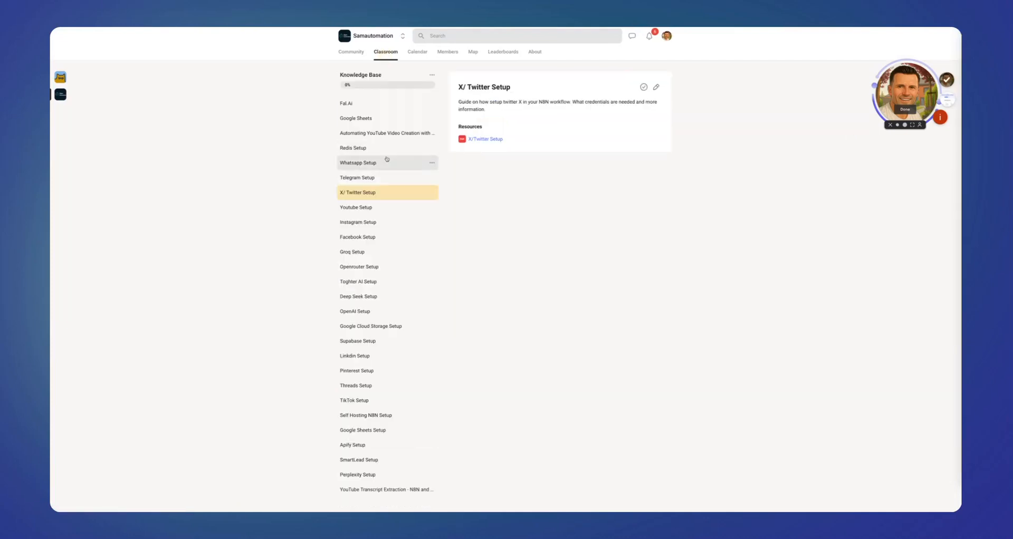
left_click(361, 103)
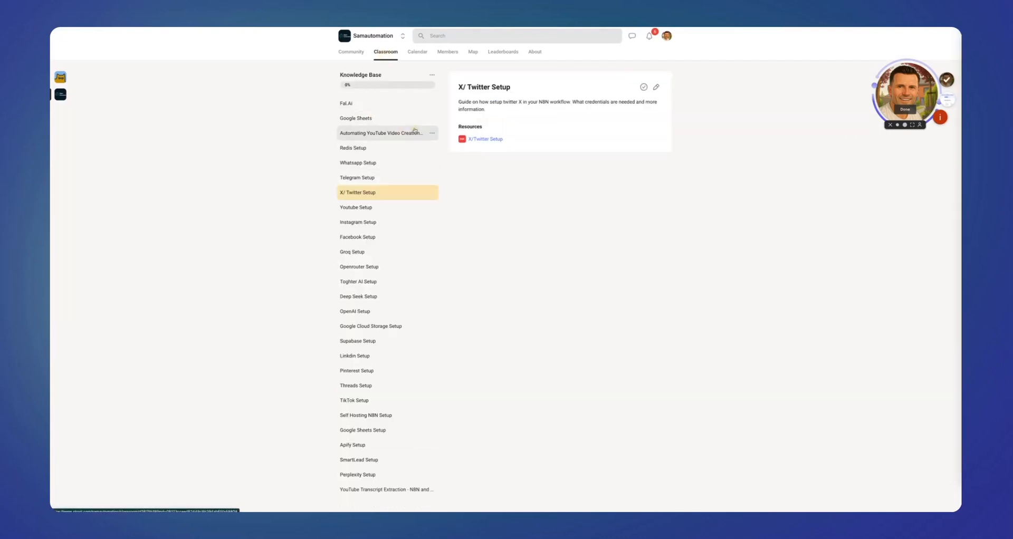
left_click(378, 253)
left_click(383, 312)
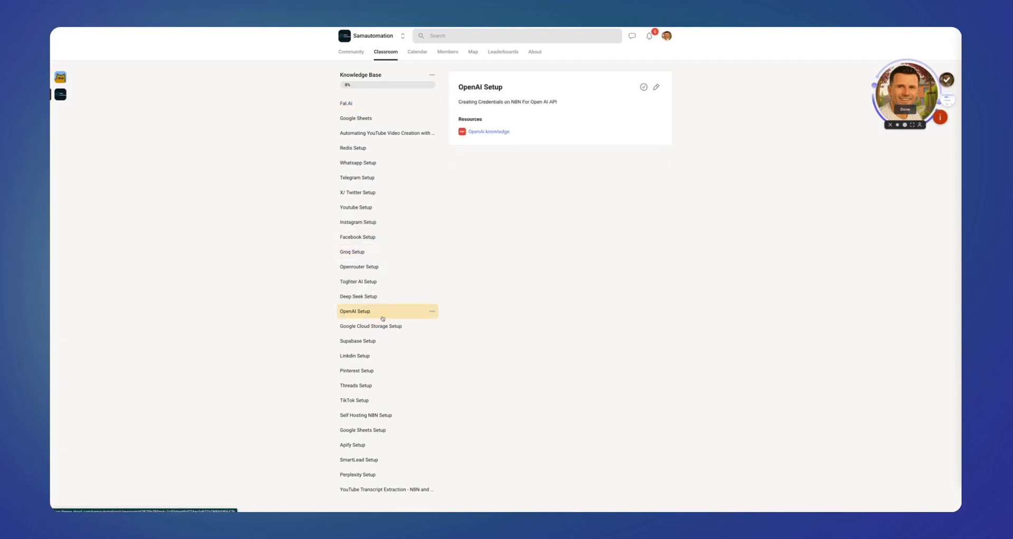
left_click(375, 371)
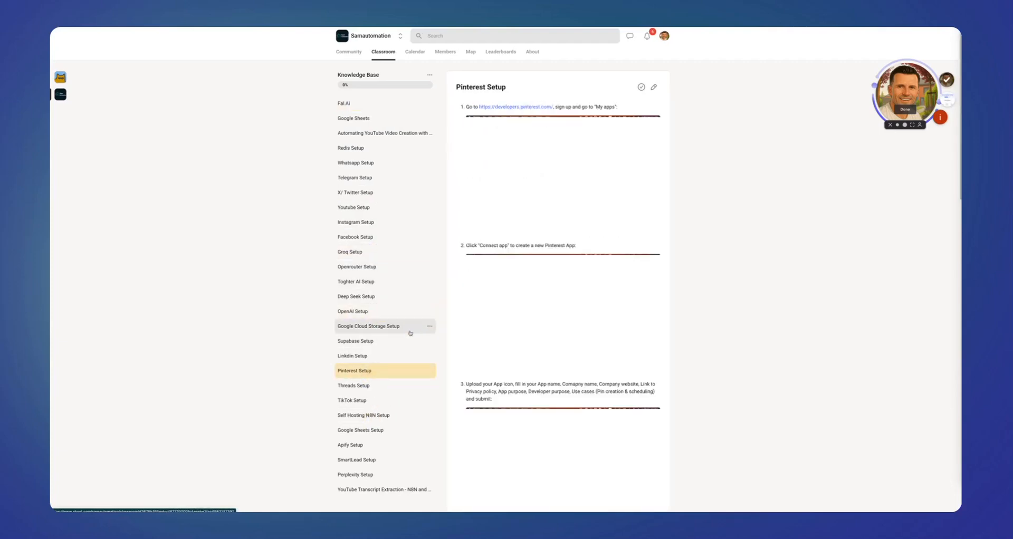
left_click(380, 415)
View the Creating a SSH Key lesson in the Self Host N8N course and return to the Classroom overview.
left_click(394, 56)
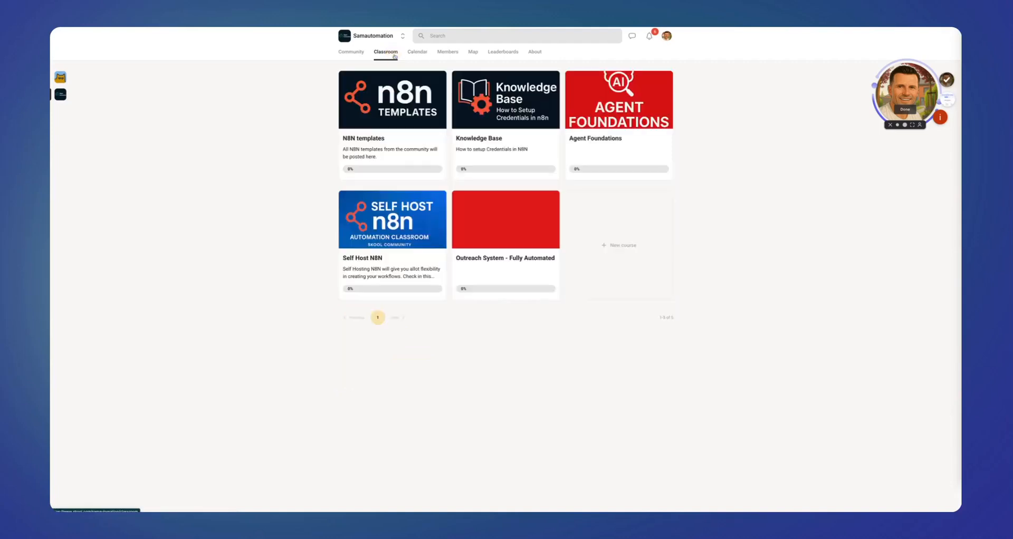
left_click(403, 270)
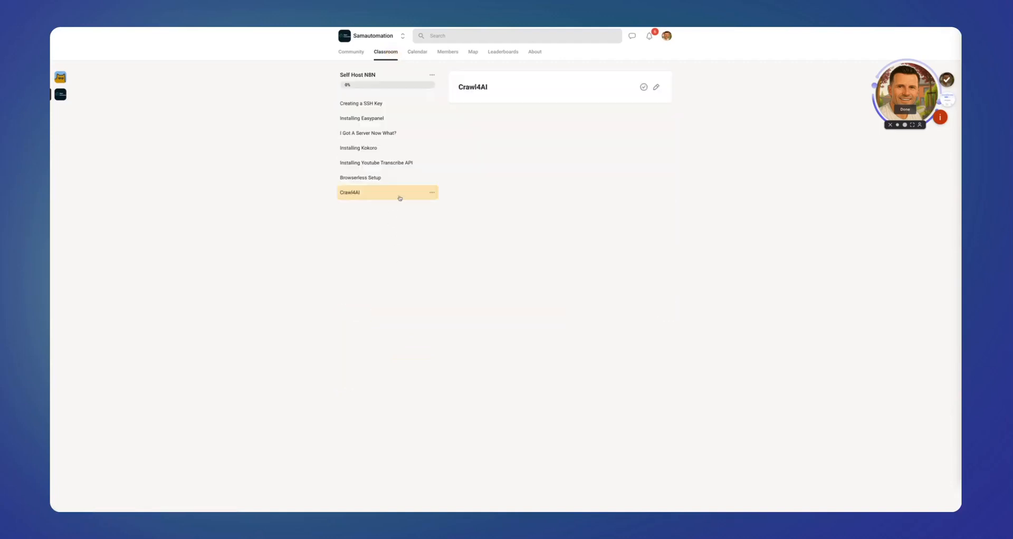
left_click(389, 104)
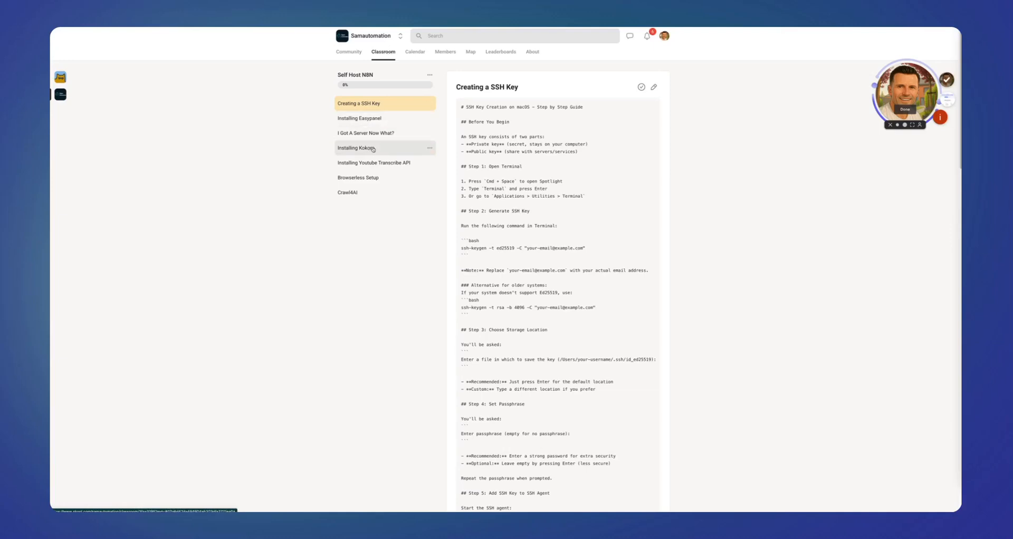
left_click(389, 56)
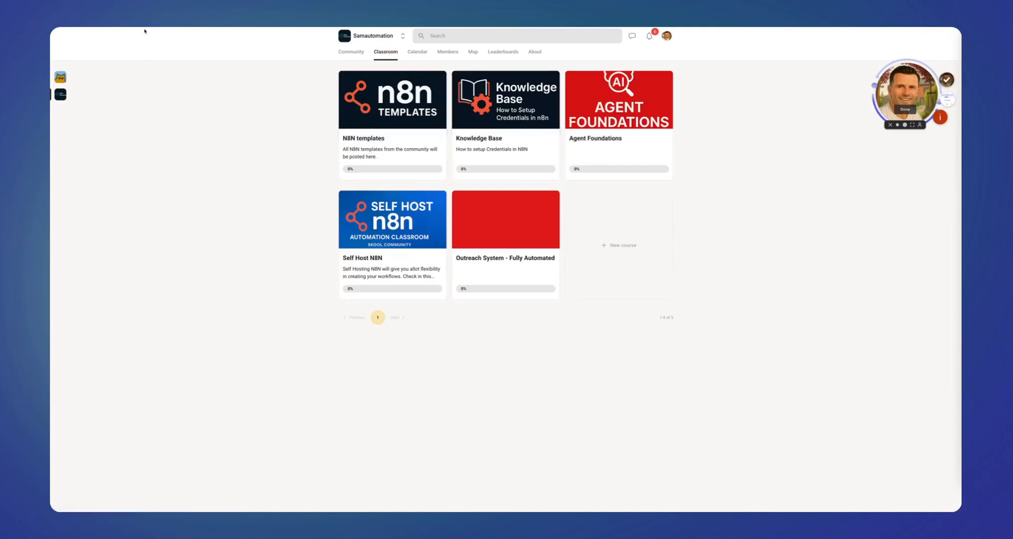